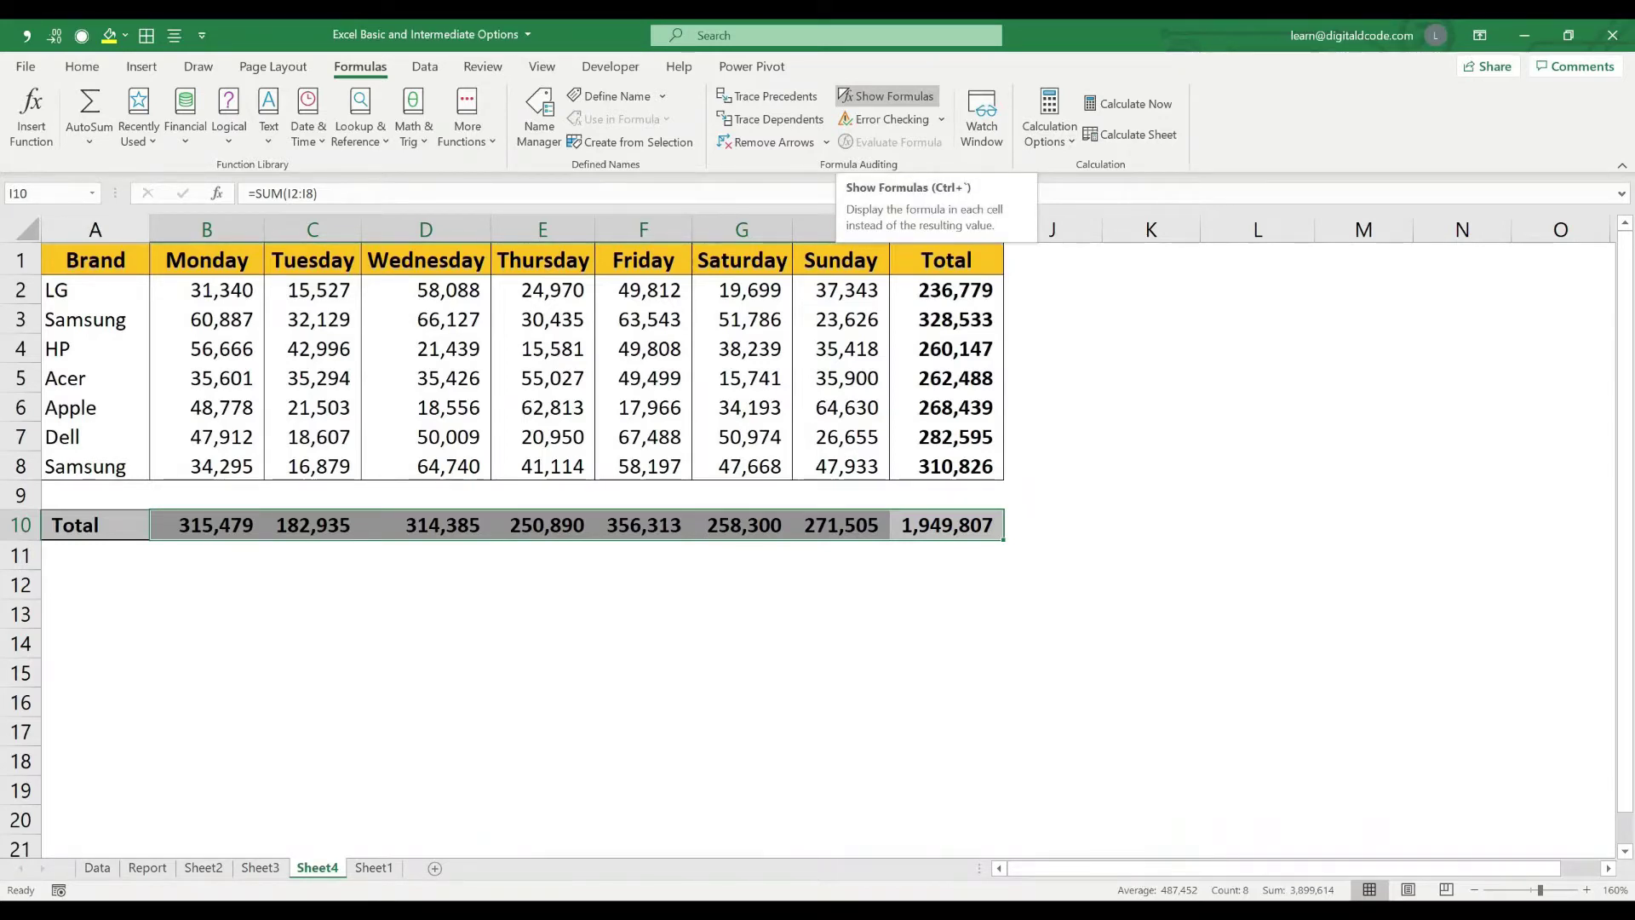
Show the formulas in Sheet4's cells for review, and switch the display back to calculated values
click(885, 95)
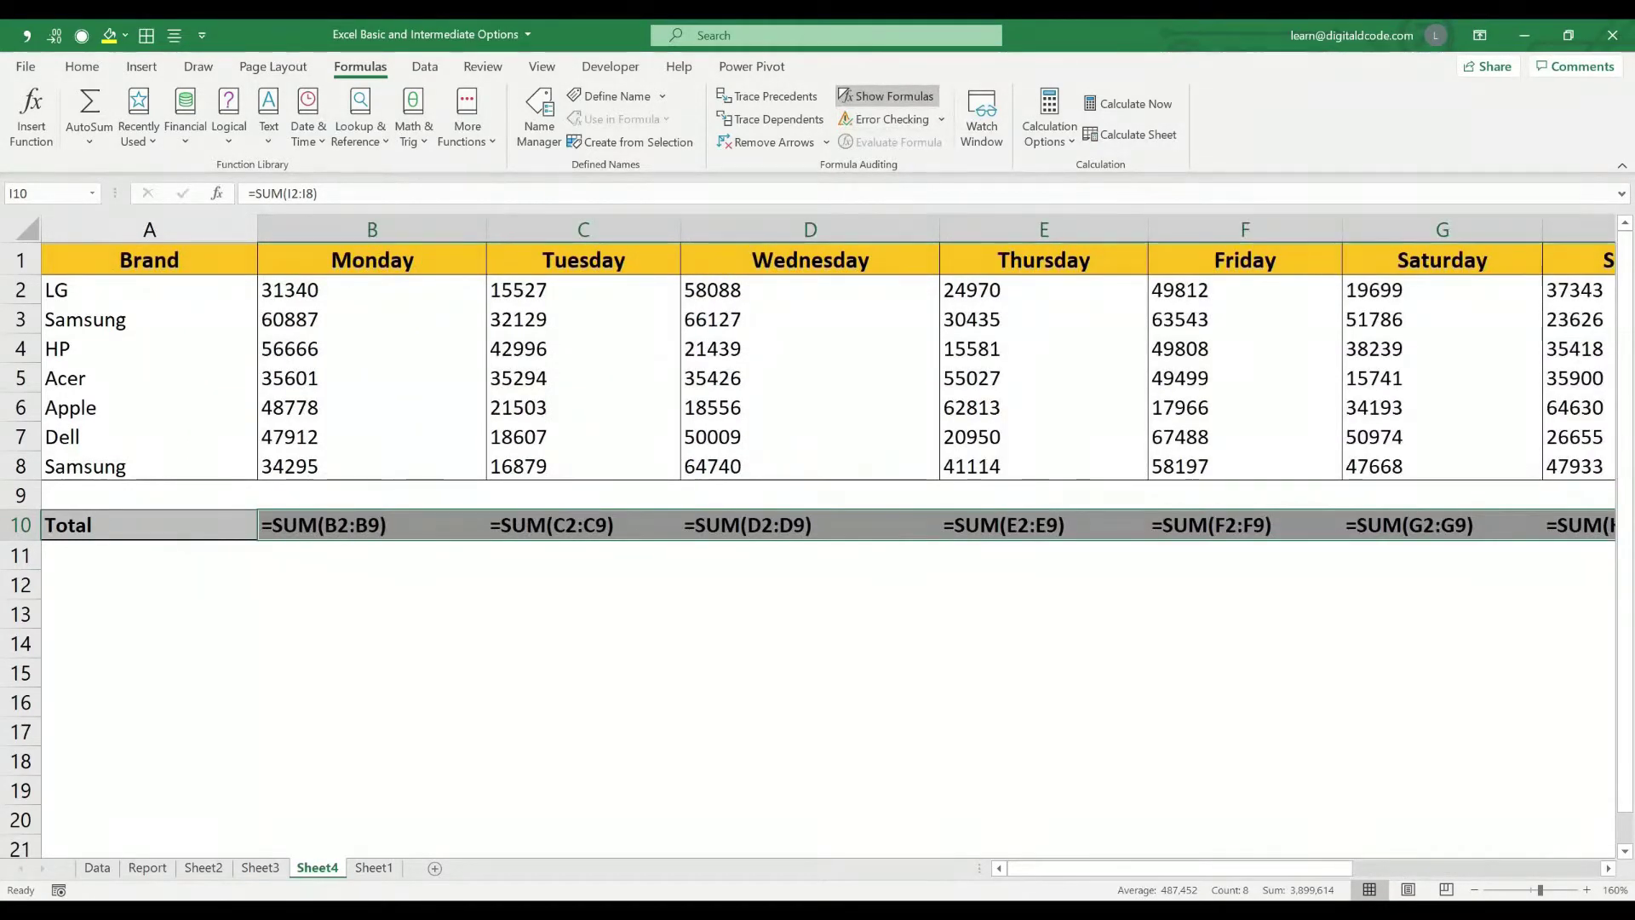
mouse_move(1065, 868)
mouse_down()
mouse_move(1162, 869)
mouse_move(1062, 869)
mouse_up()
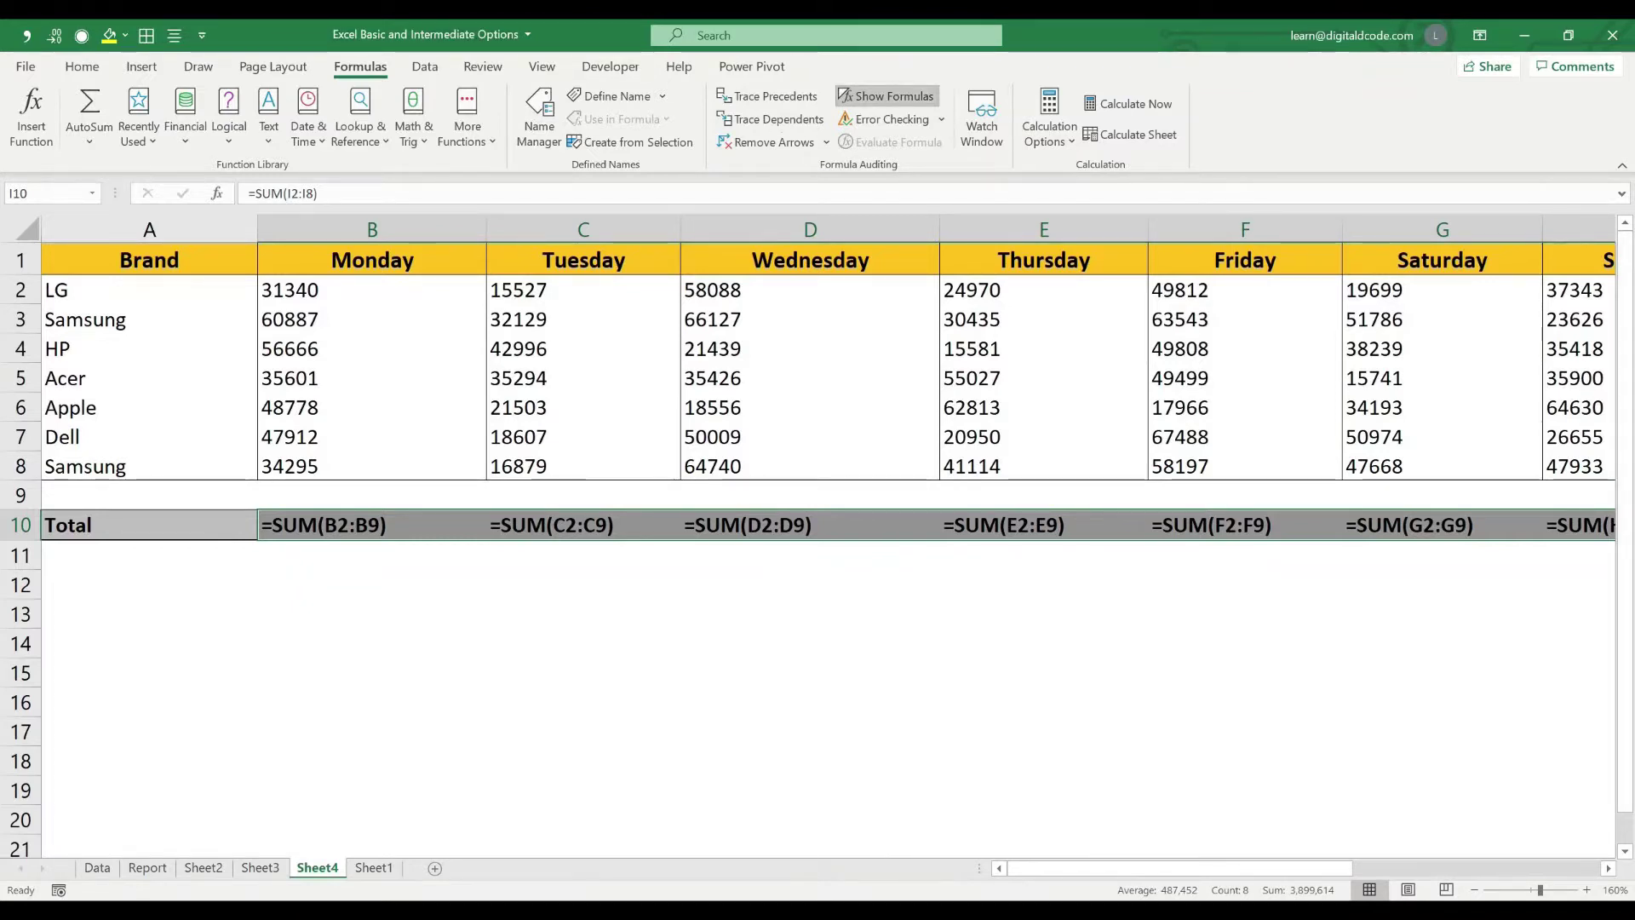
click(886, 96)
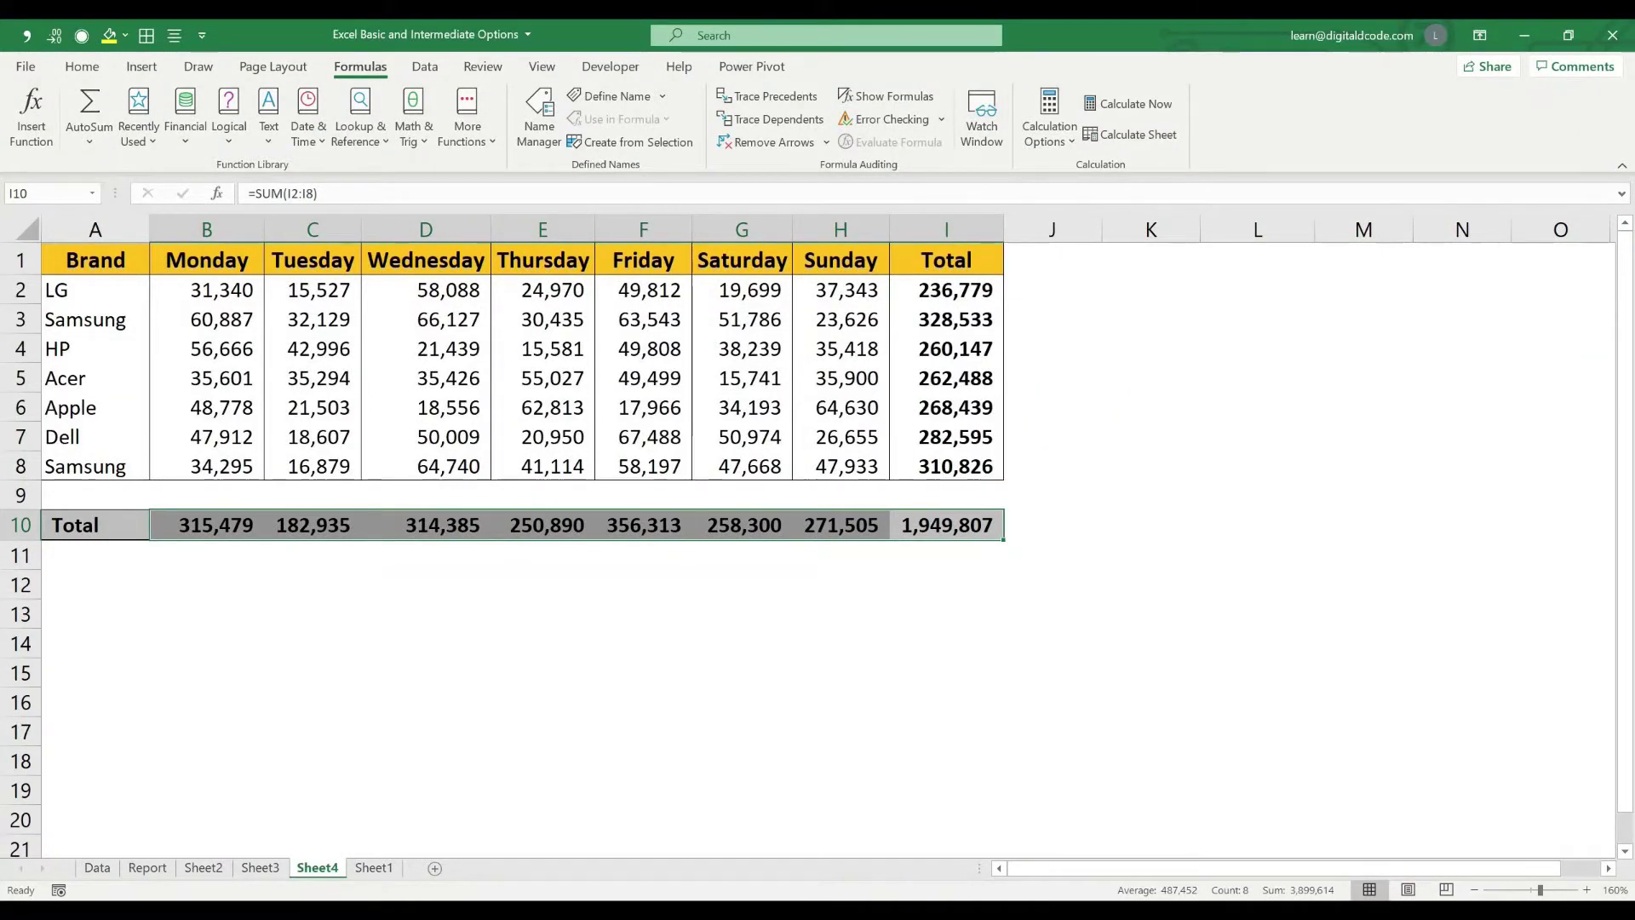
Trace the precedents of the LG total in I2 and of the grand total in I10
click(947, 290)
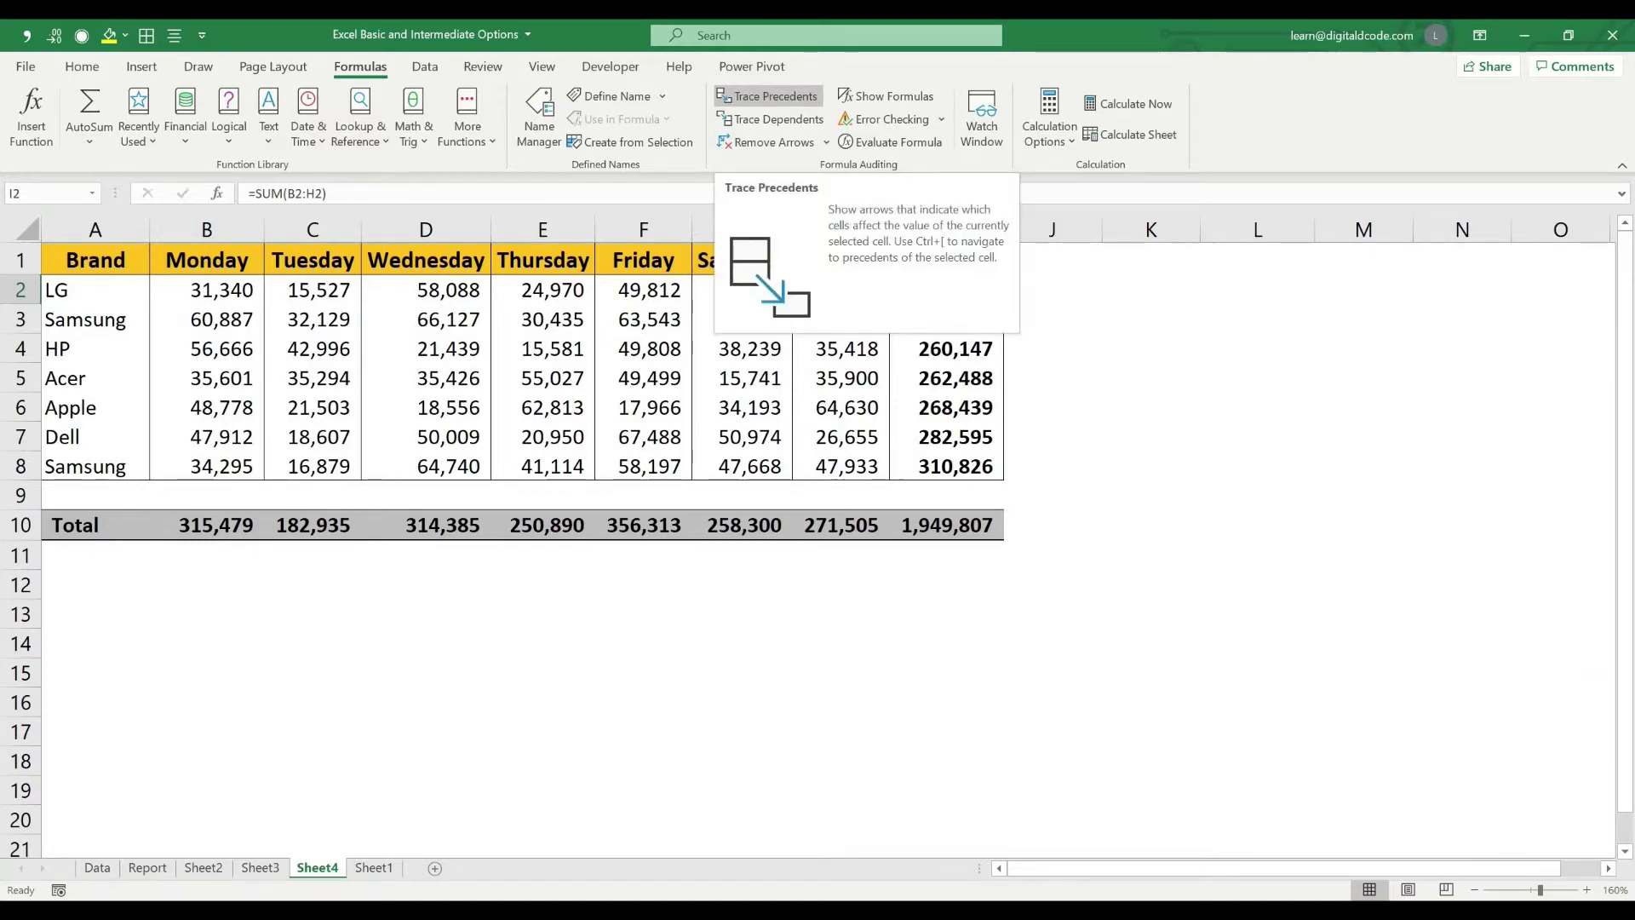
click(769, 95)
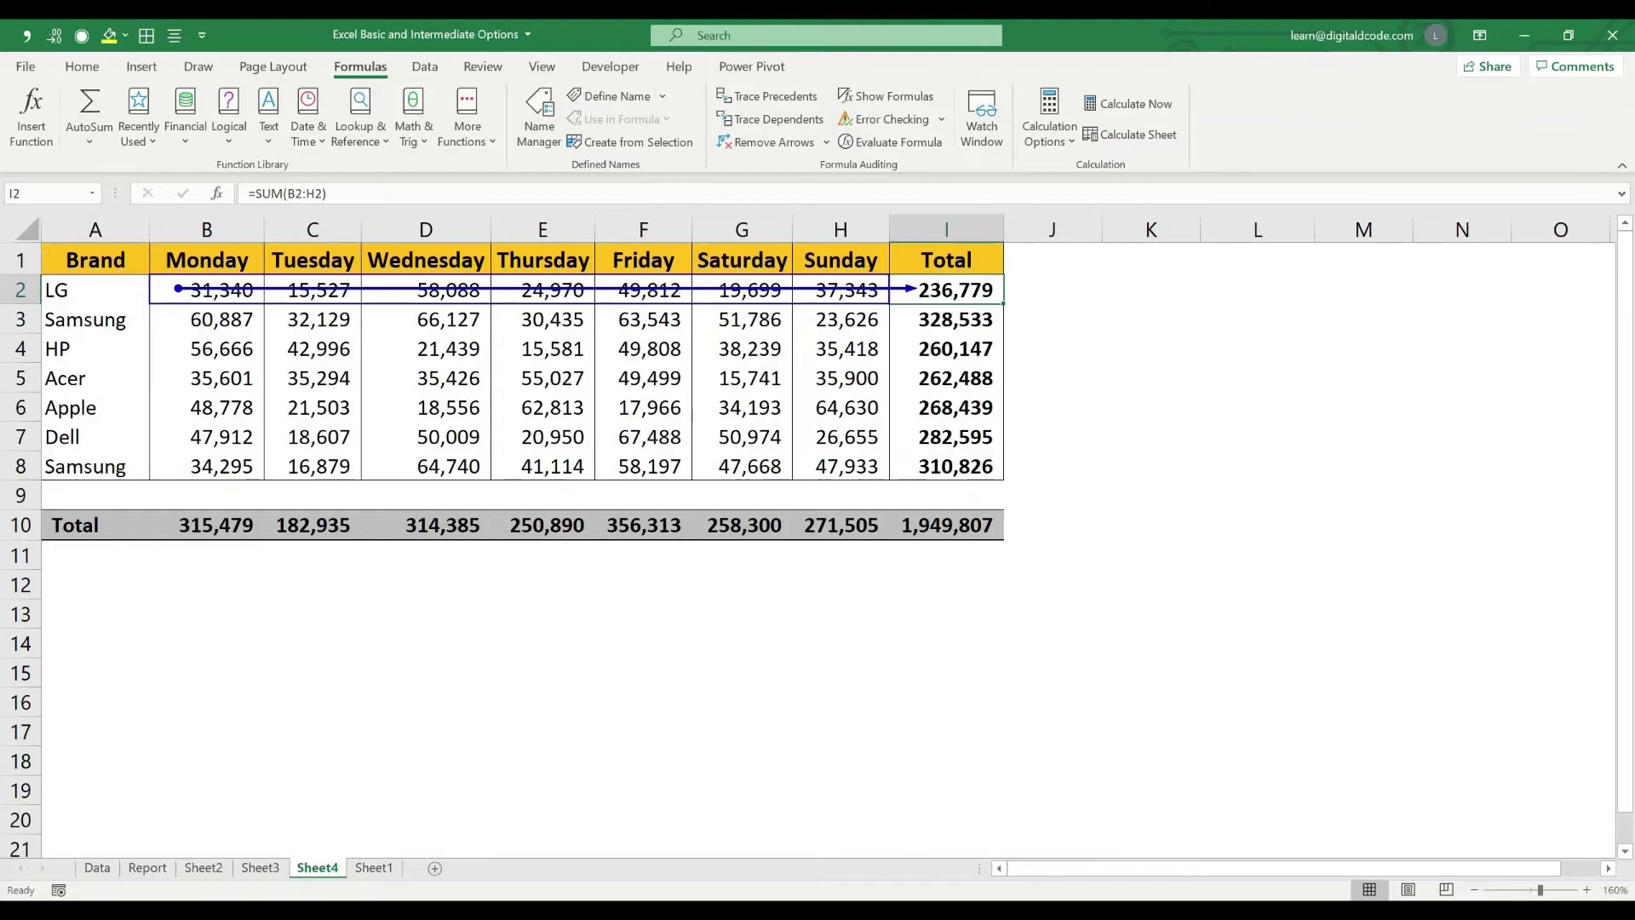
click(946, 525)
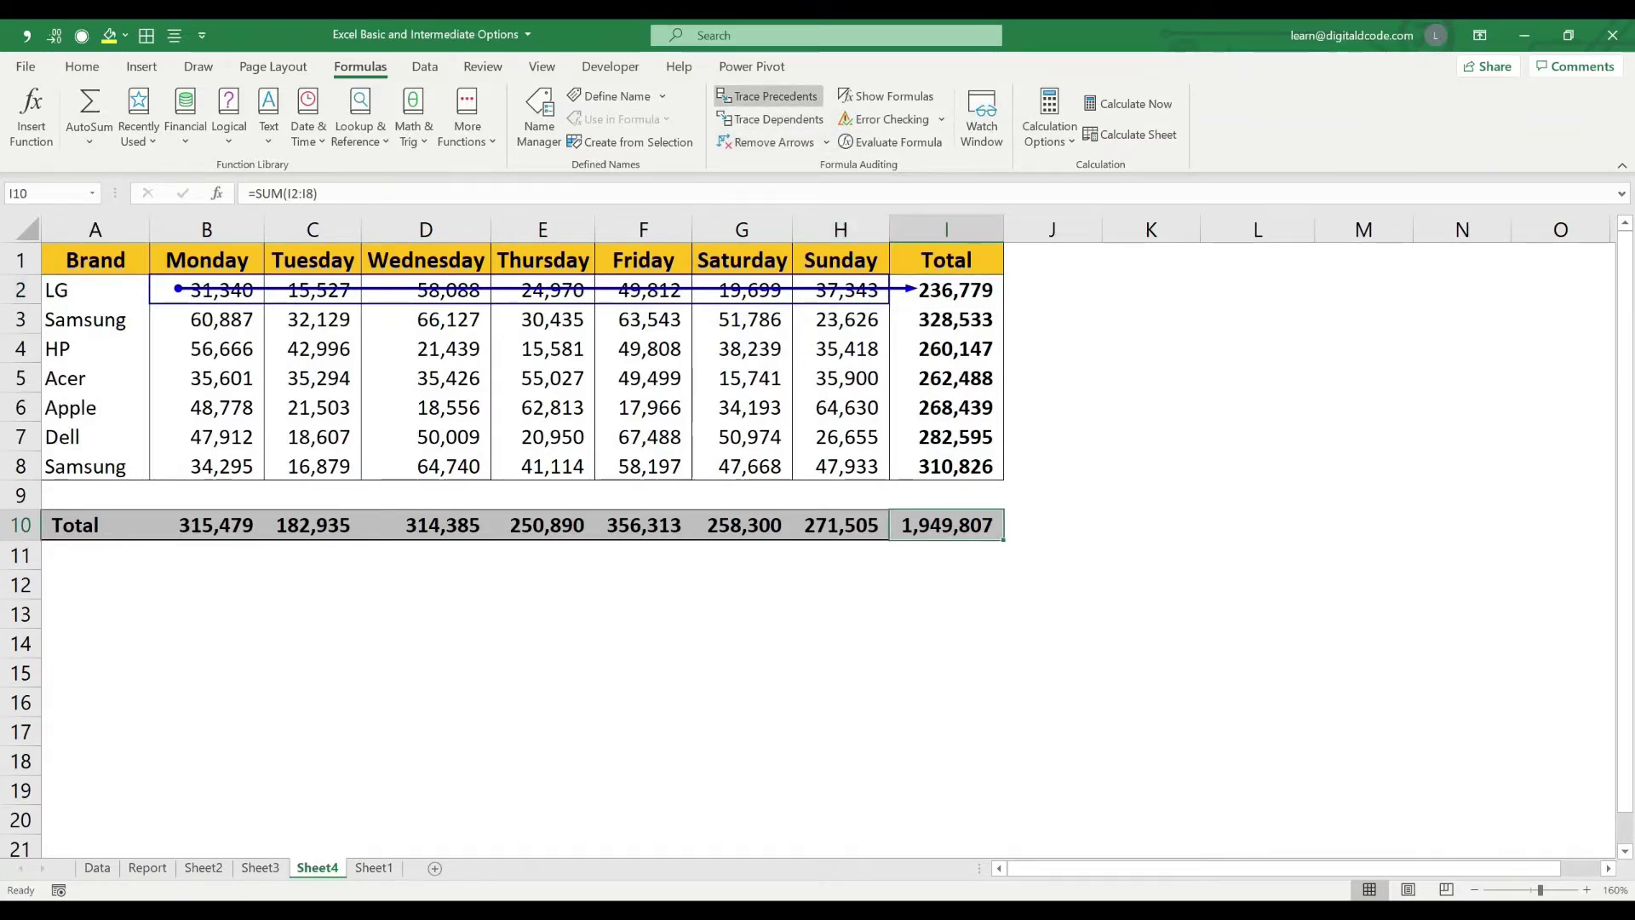
click(769, 95)
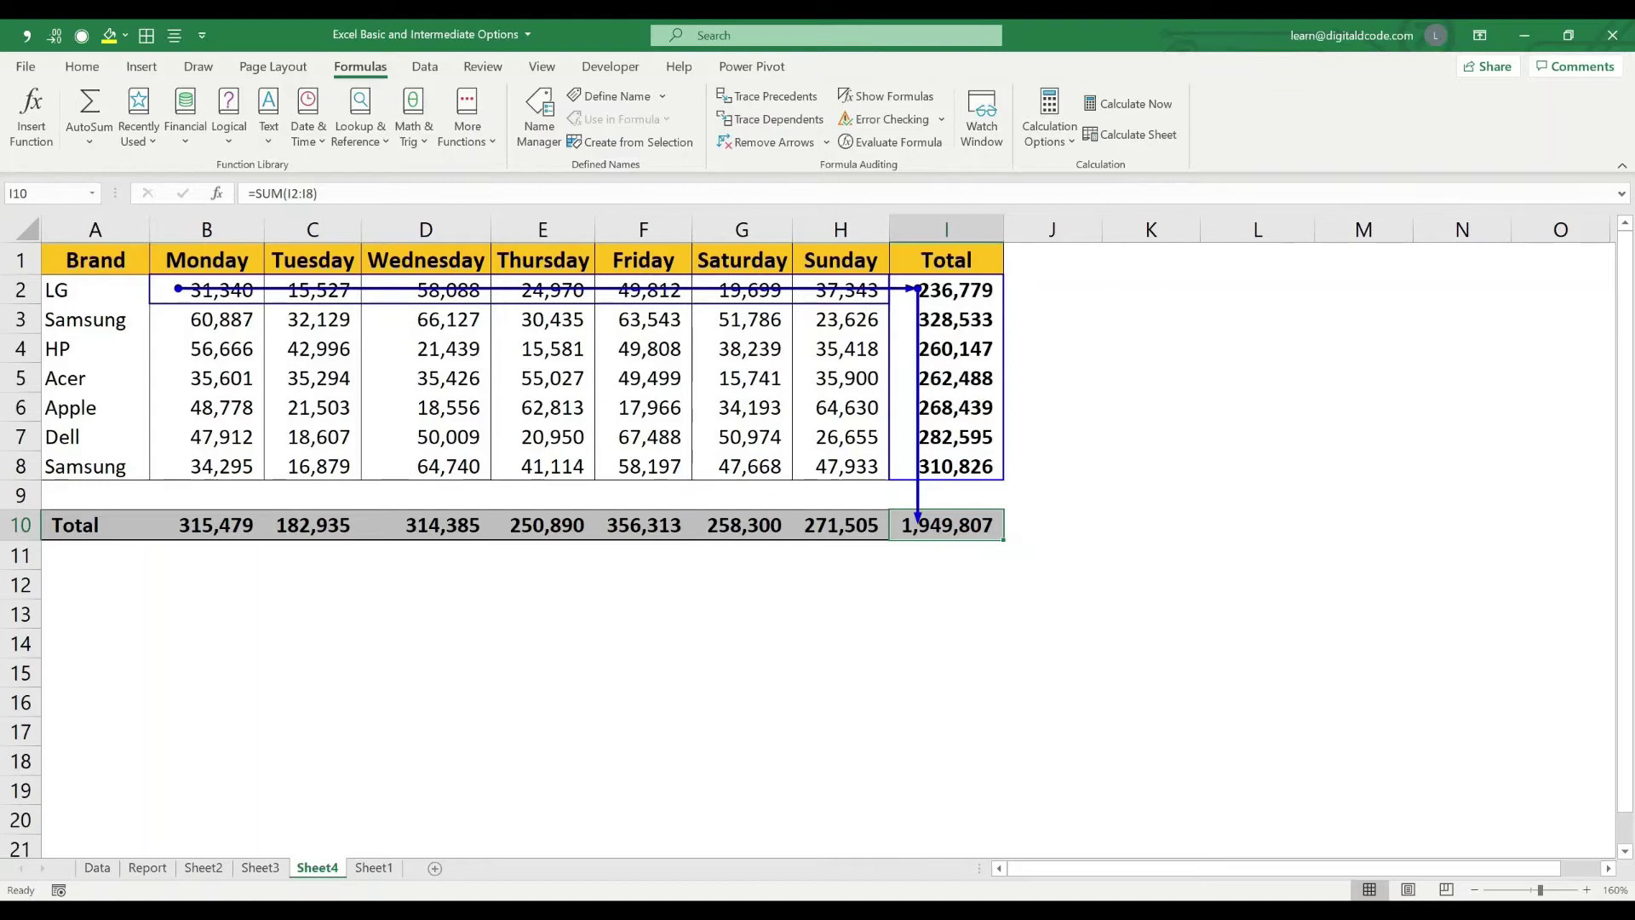
Enter the label "Total Sales" in cell A14
click(94, 643)
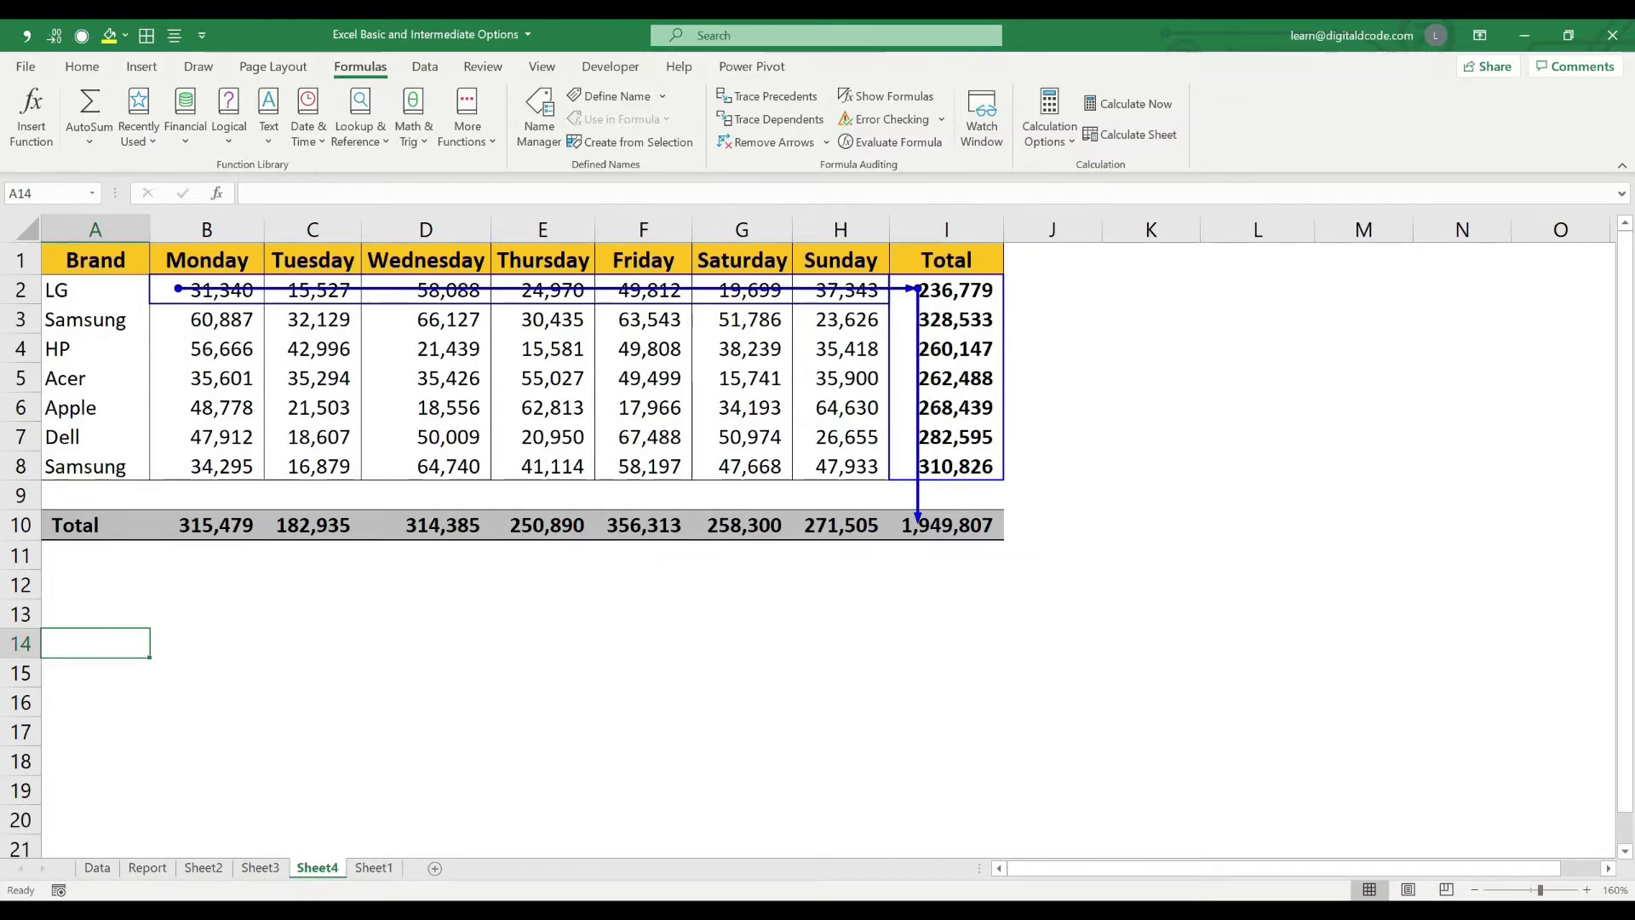
text(=total)
key(Escape)
key(Escape)
text(Total Sales)
key(Return)
Link cell B14 to the grand total with the formula =I10 and check its reference
key(Up)
key(Right)
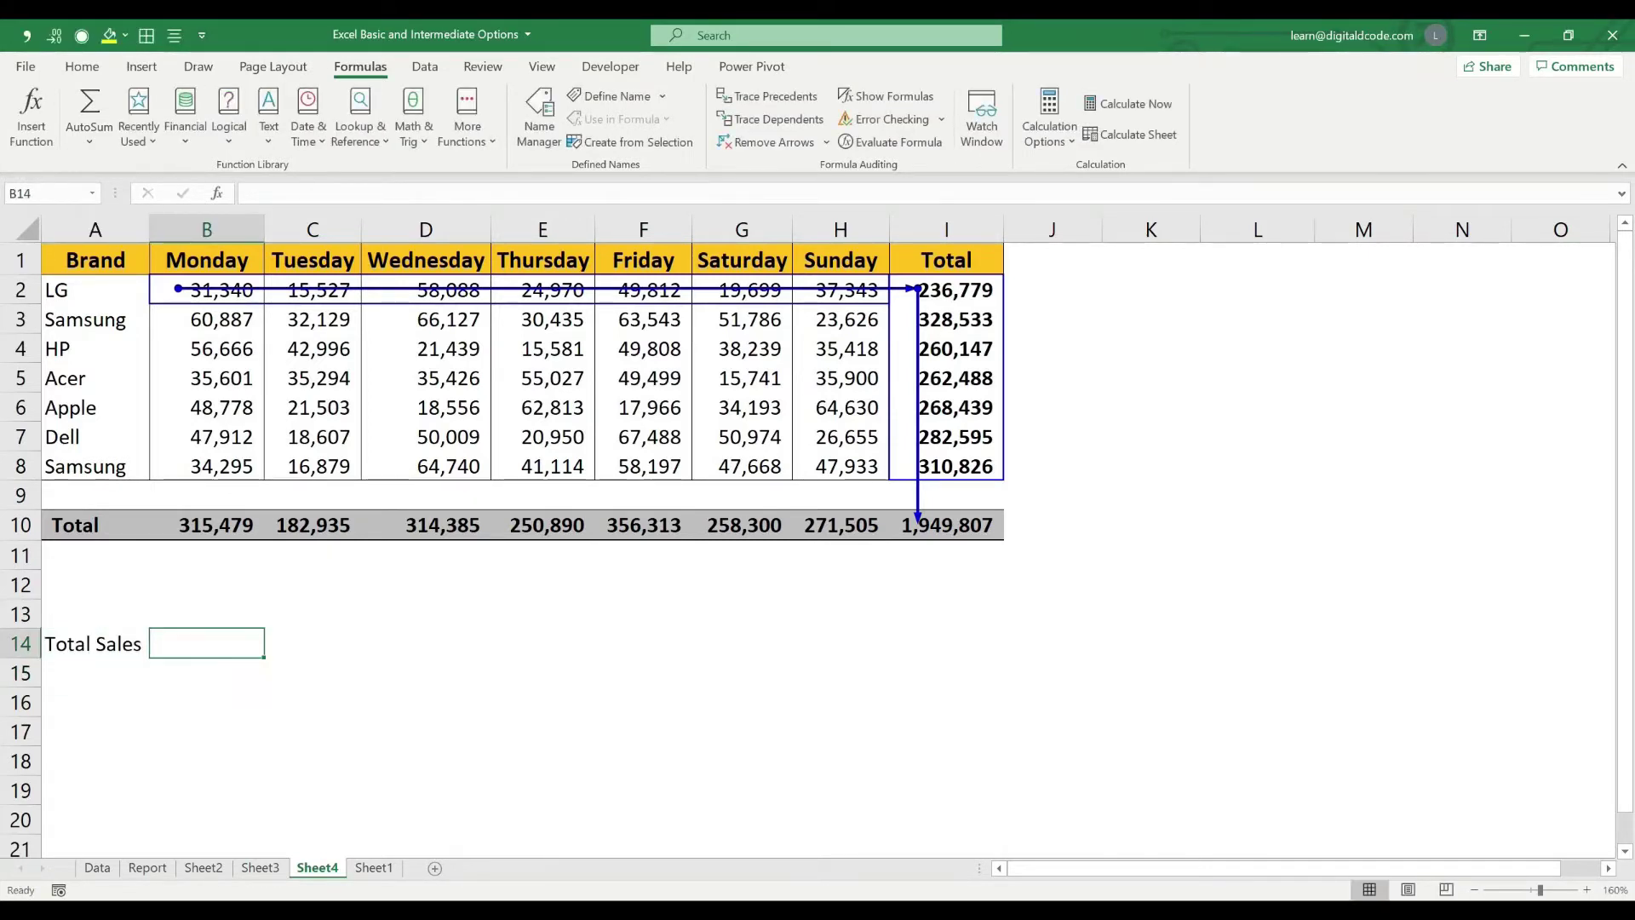
text(=)
click(946, 526)
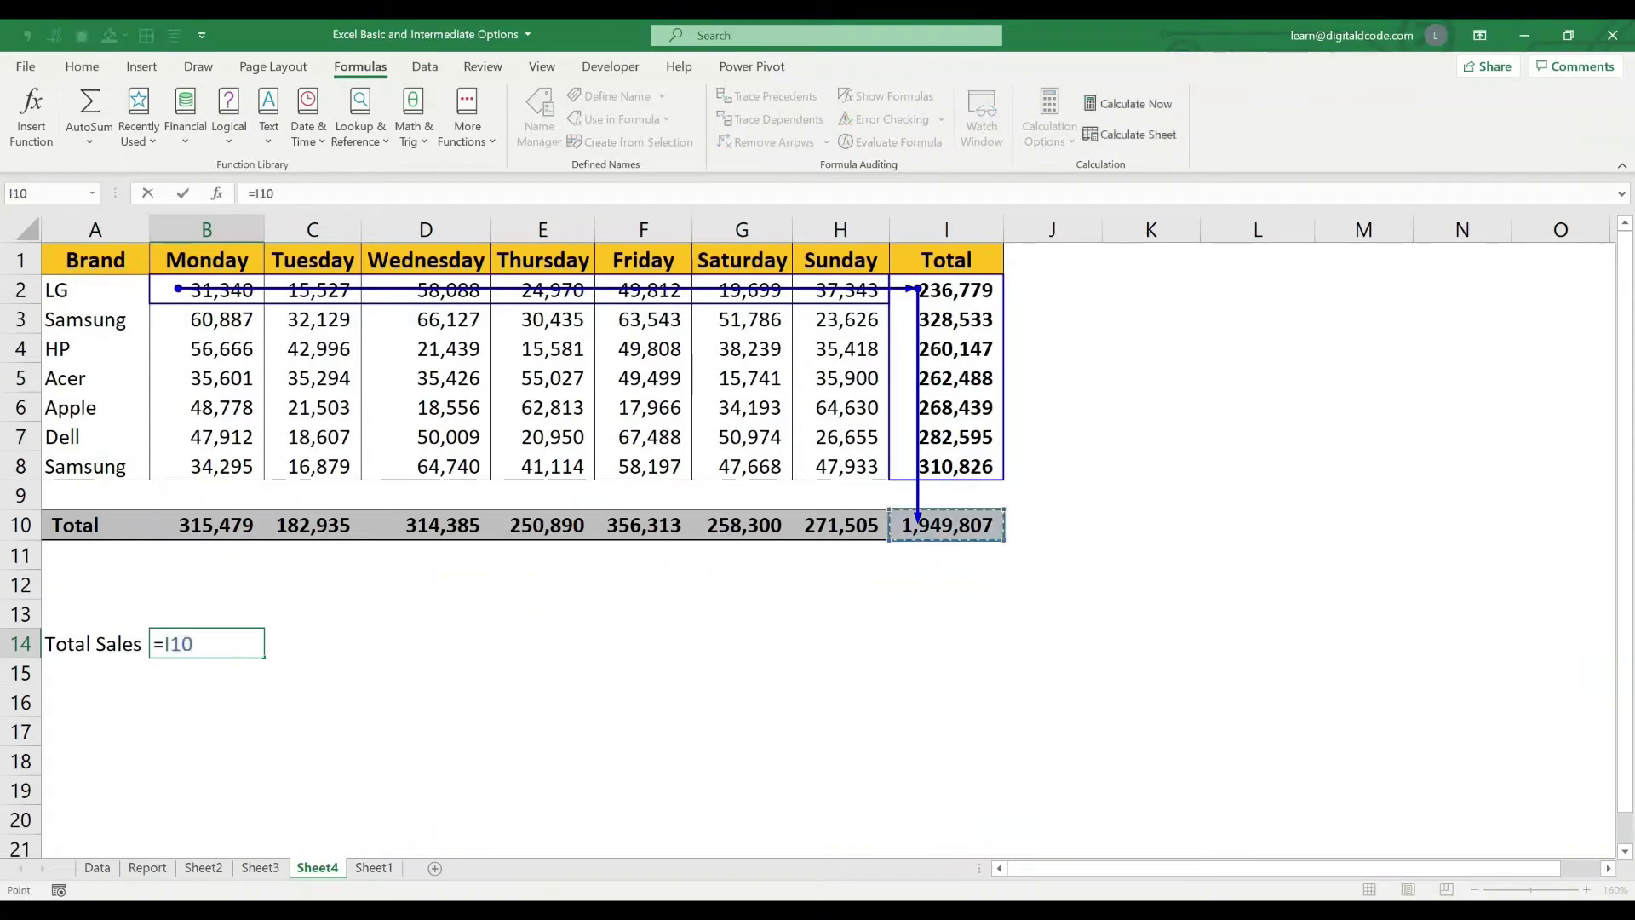
key(Return)
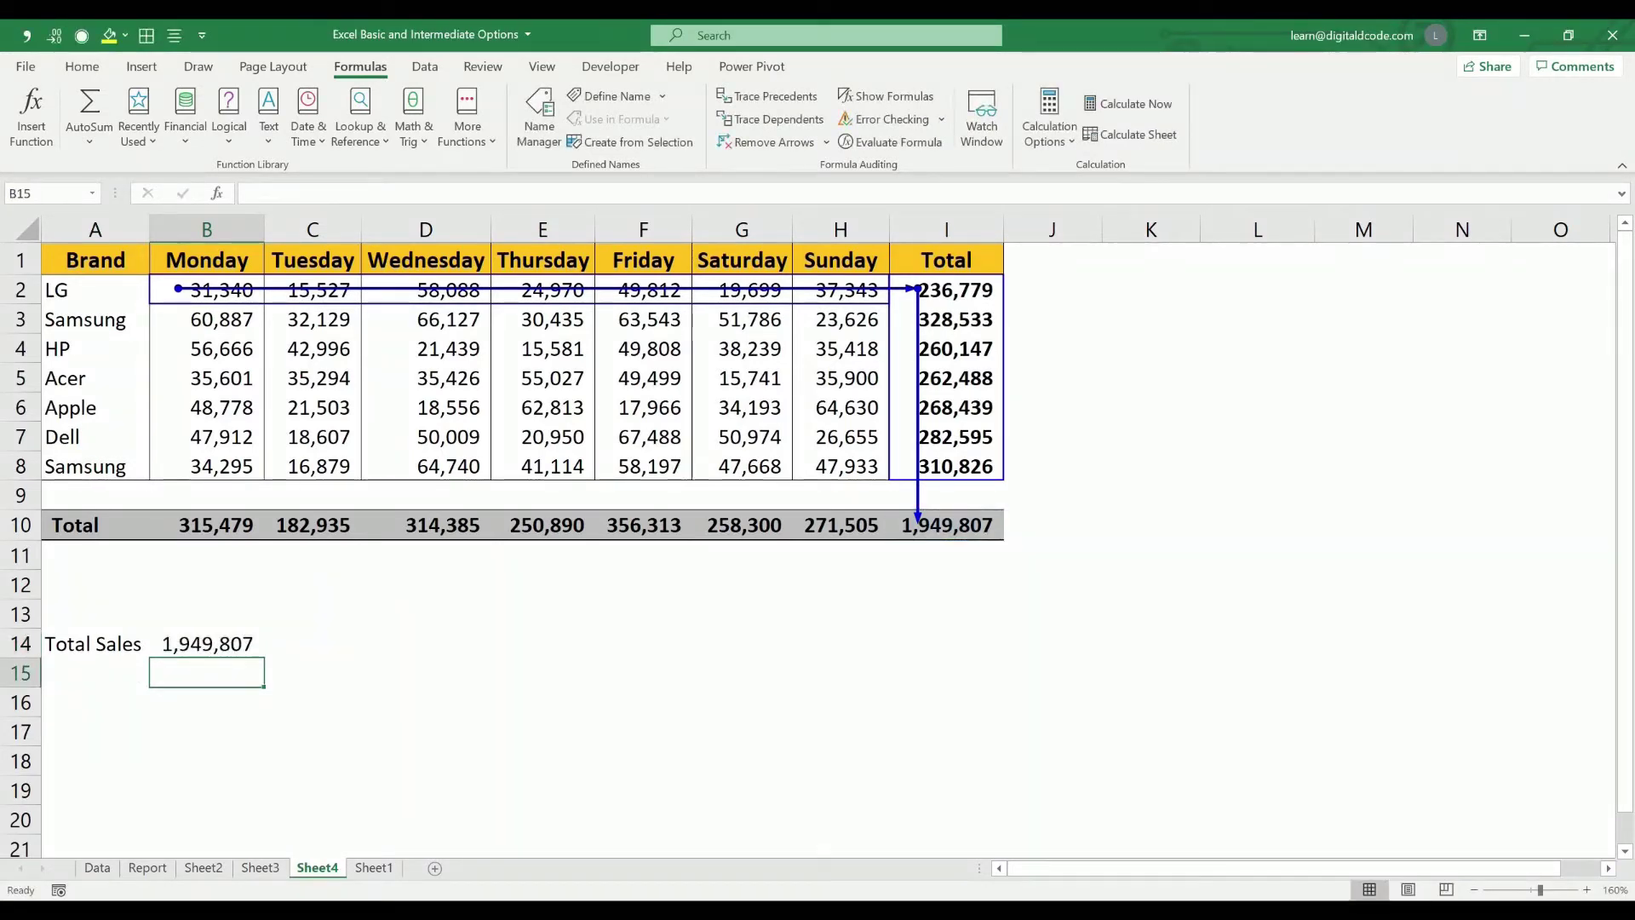
click(207, 643)
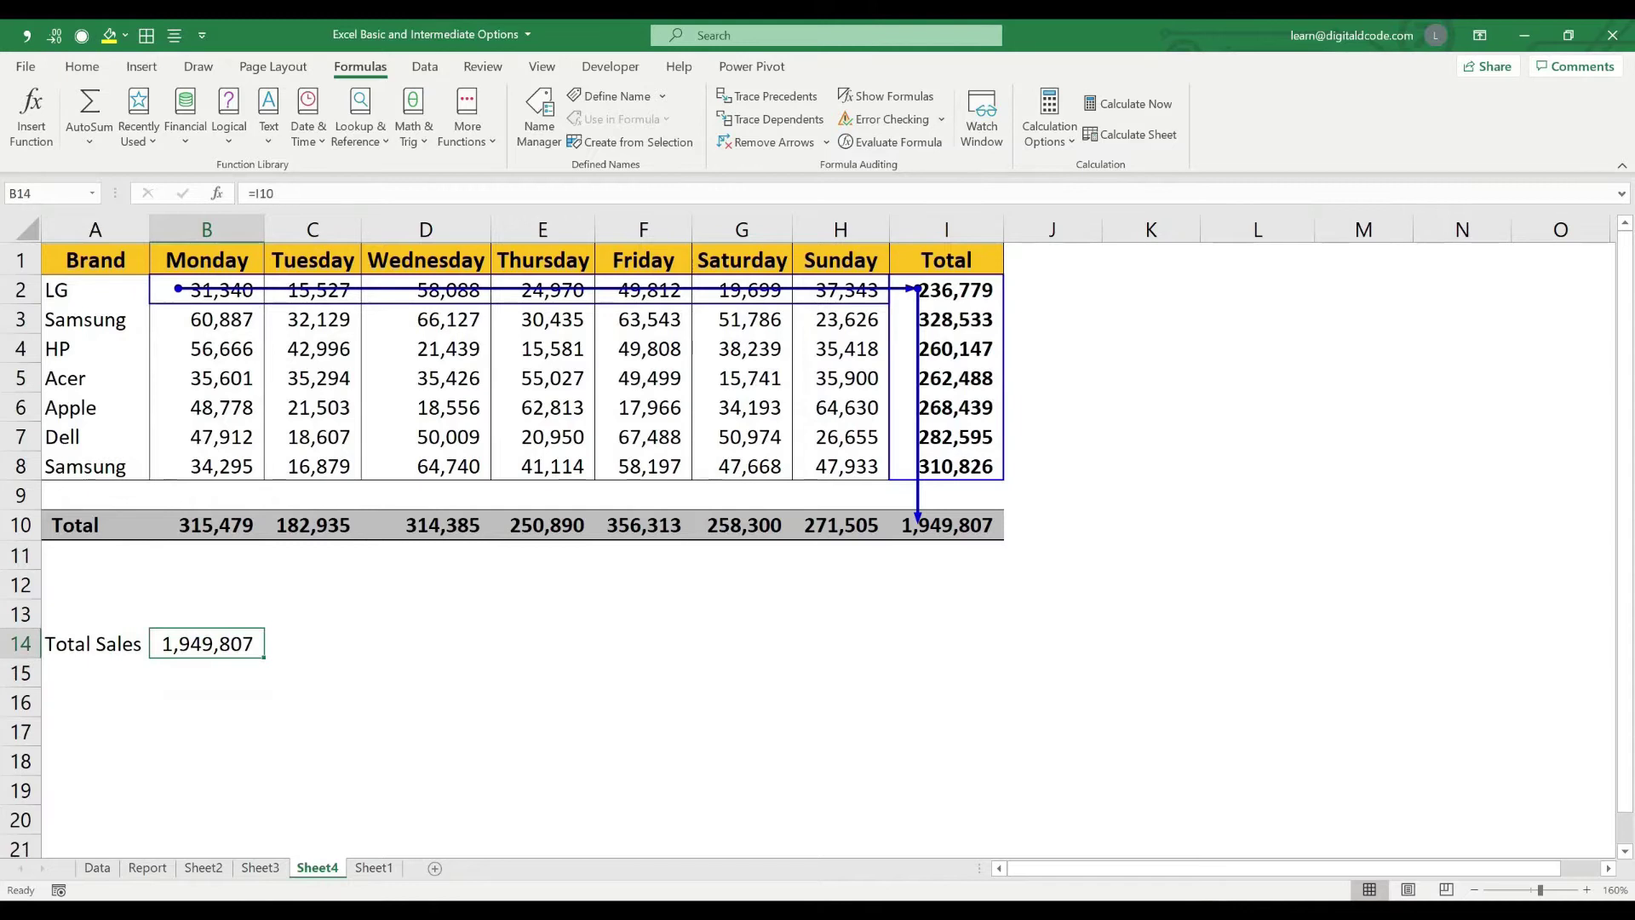
key(F2)
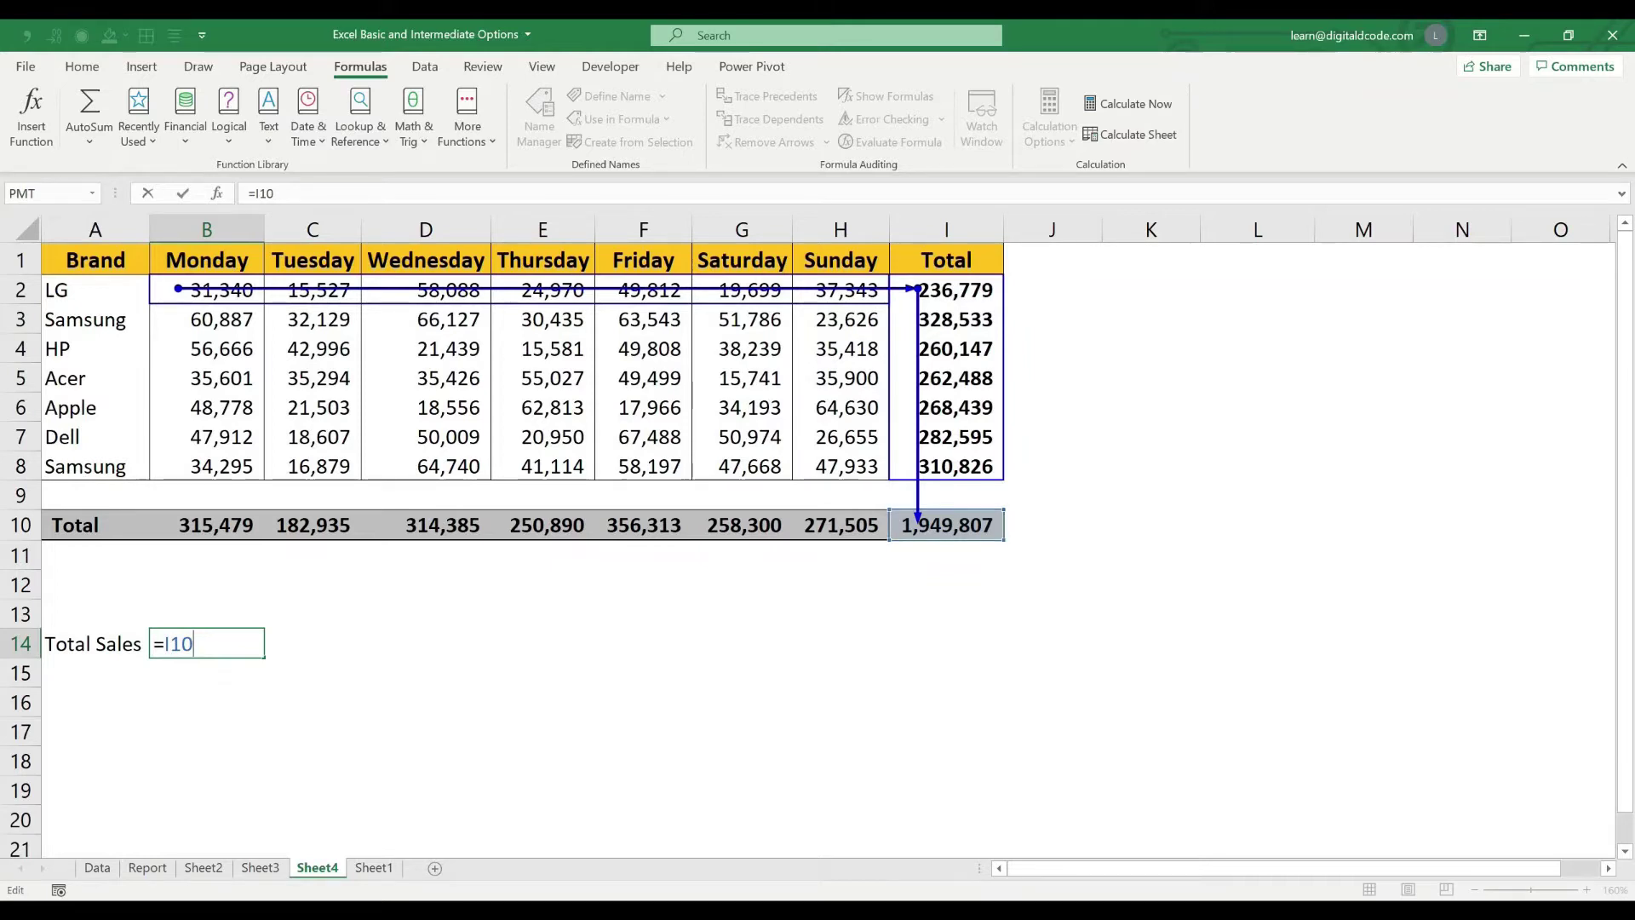
key(ctrl+Return)
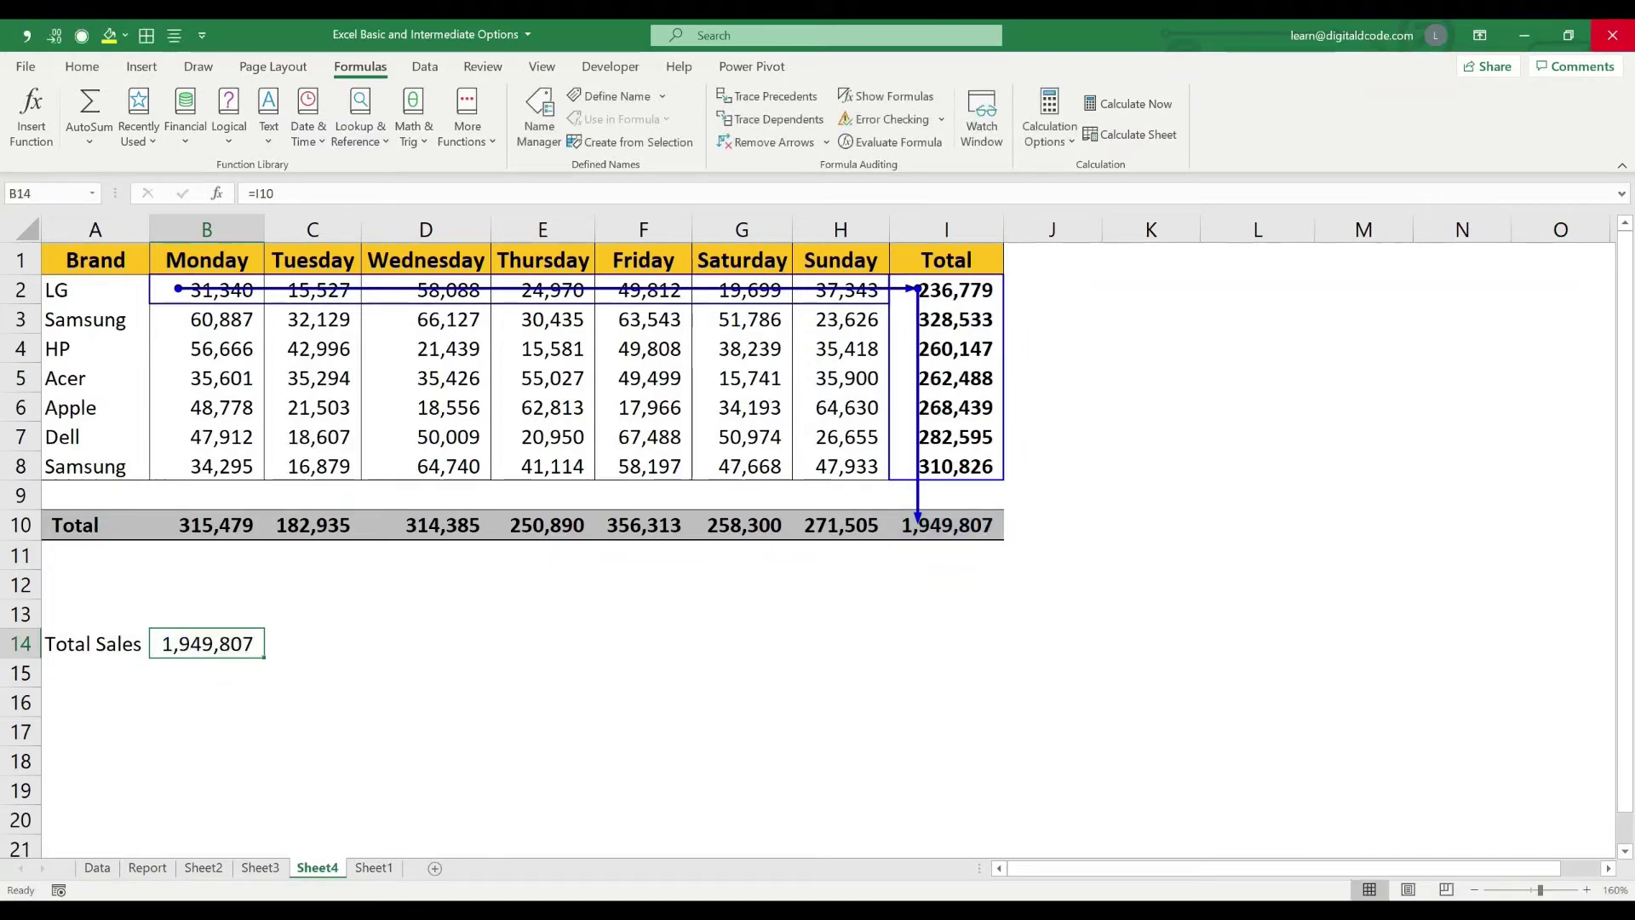
Trace the dependents of the grand total in cell I10
key(Right)
key(Right)
key(Right)
key(Right)
key(Right)
key(Right)
key(Up)
key(Up)
key(Up)
key(Up)
key(Right)
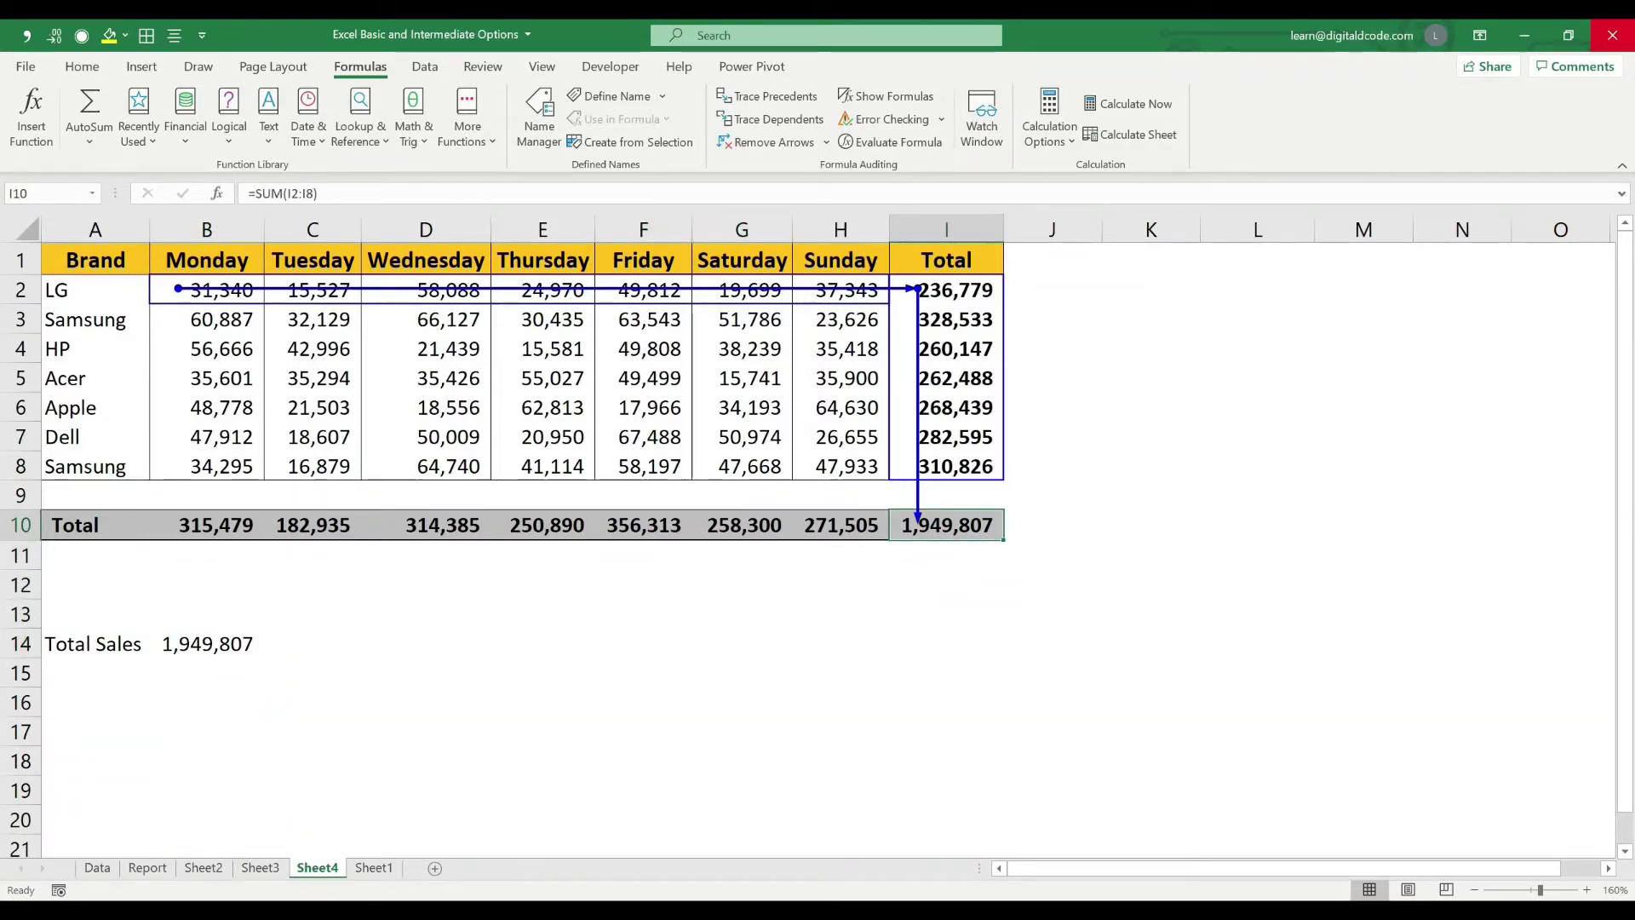
key(alt)
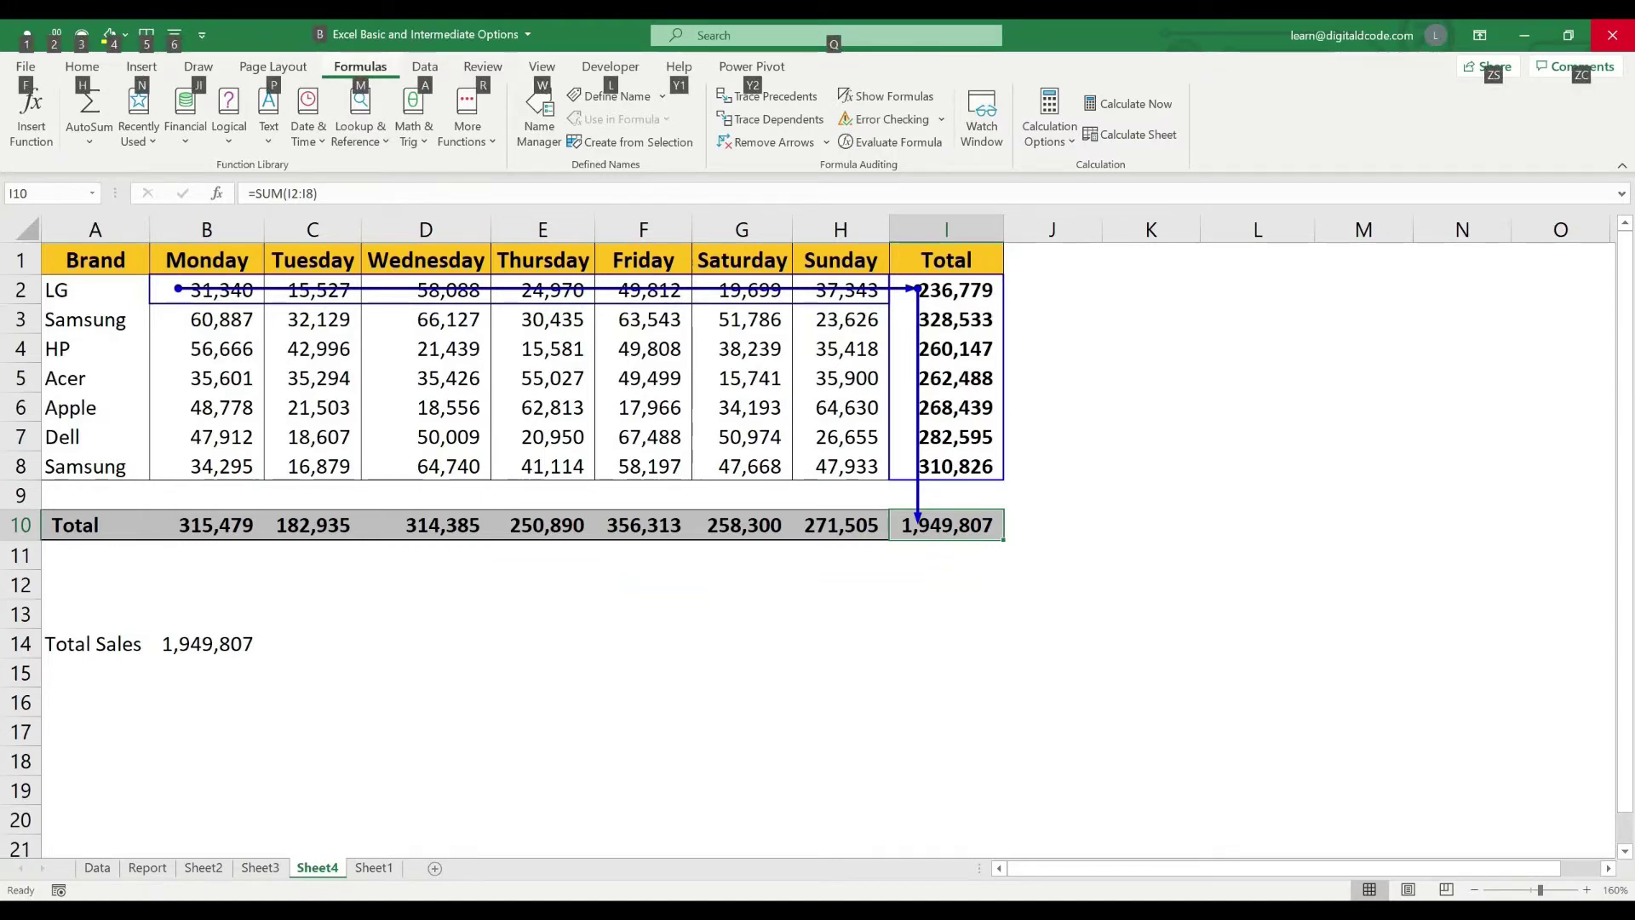
key(m)
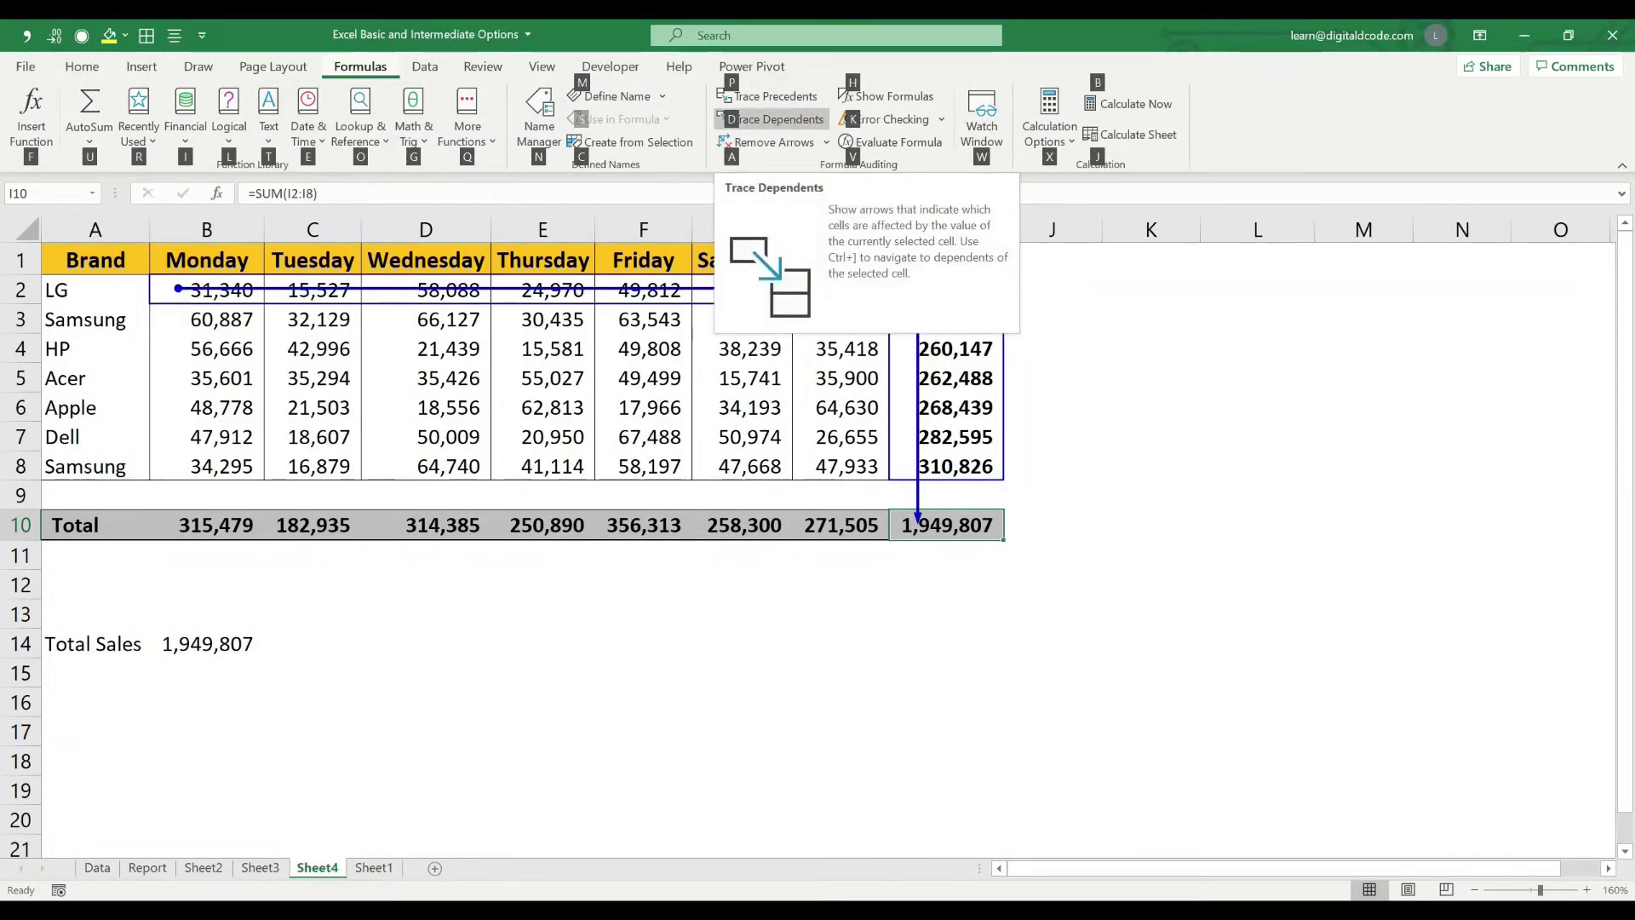
key(d)
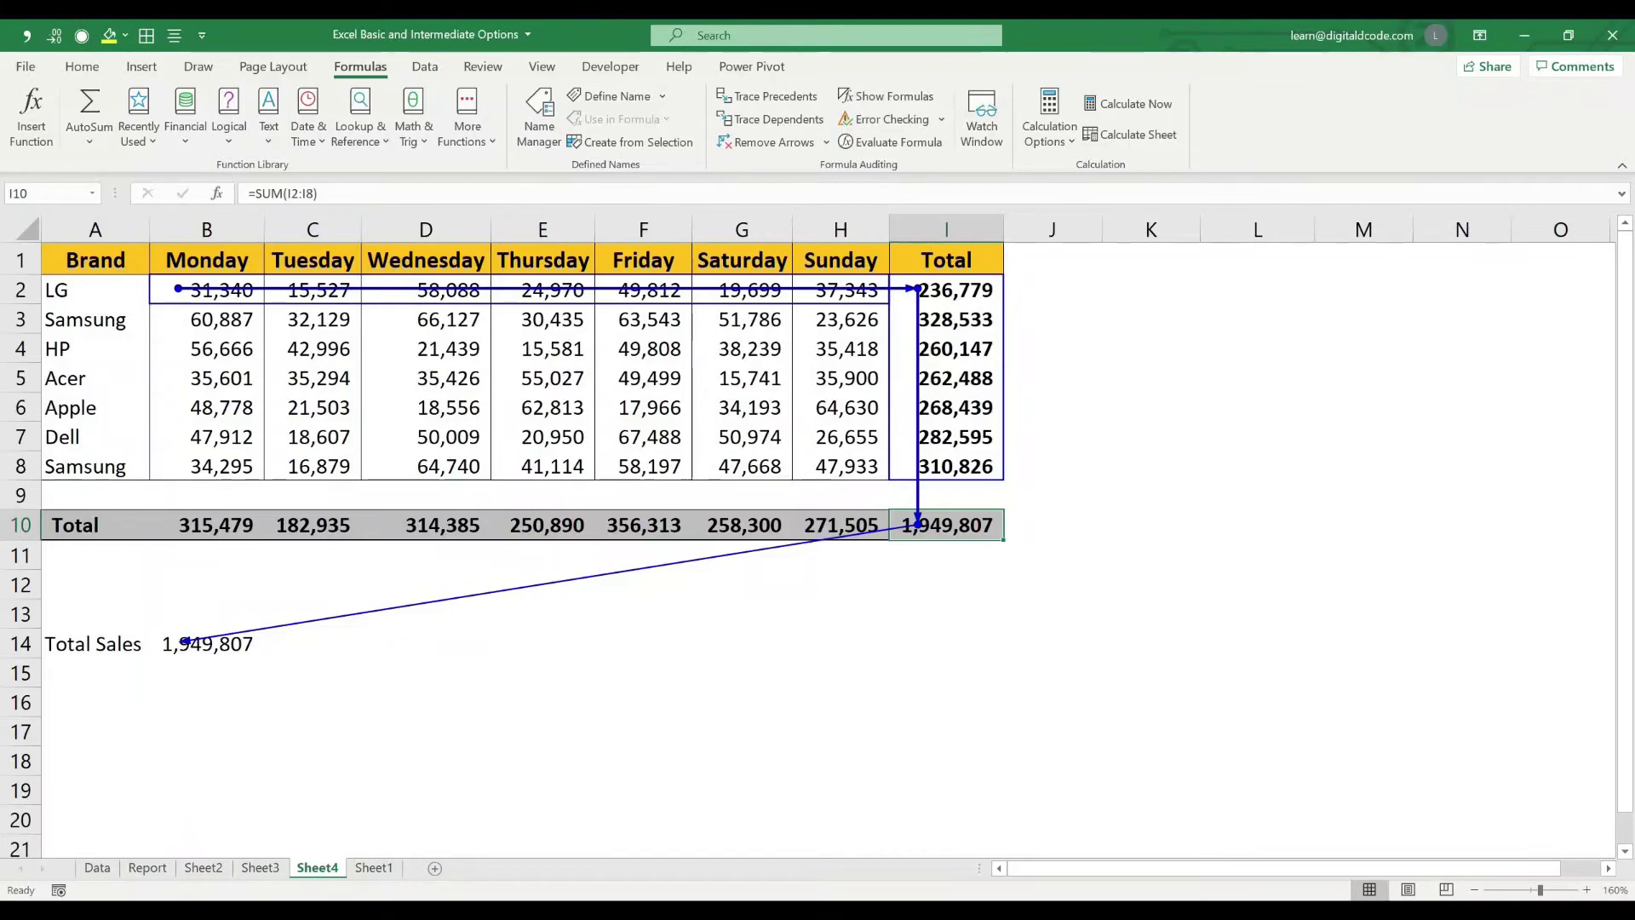
Link cell O10 on Sheet1 to the grand total on Sheet4 with the formula =Sheet4!I10
click(374, 868)
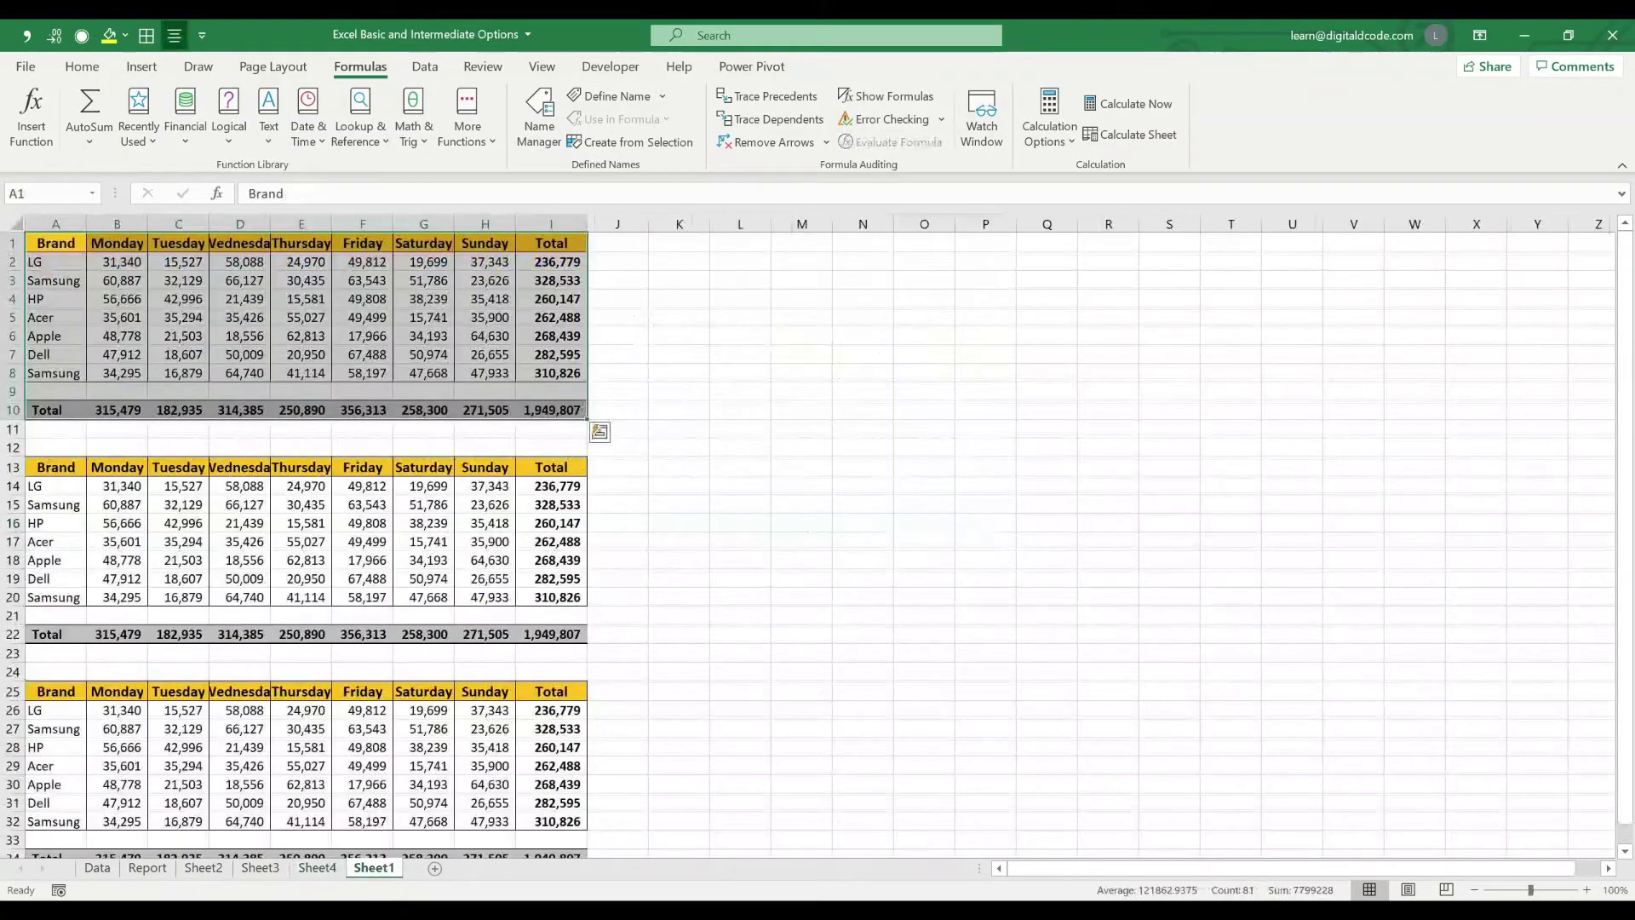
drag(924, 394, 924, 375)
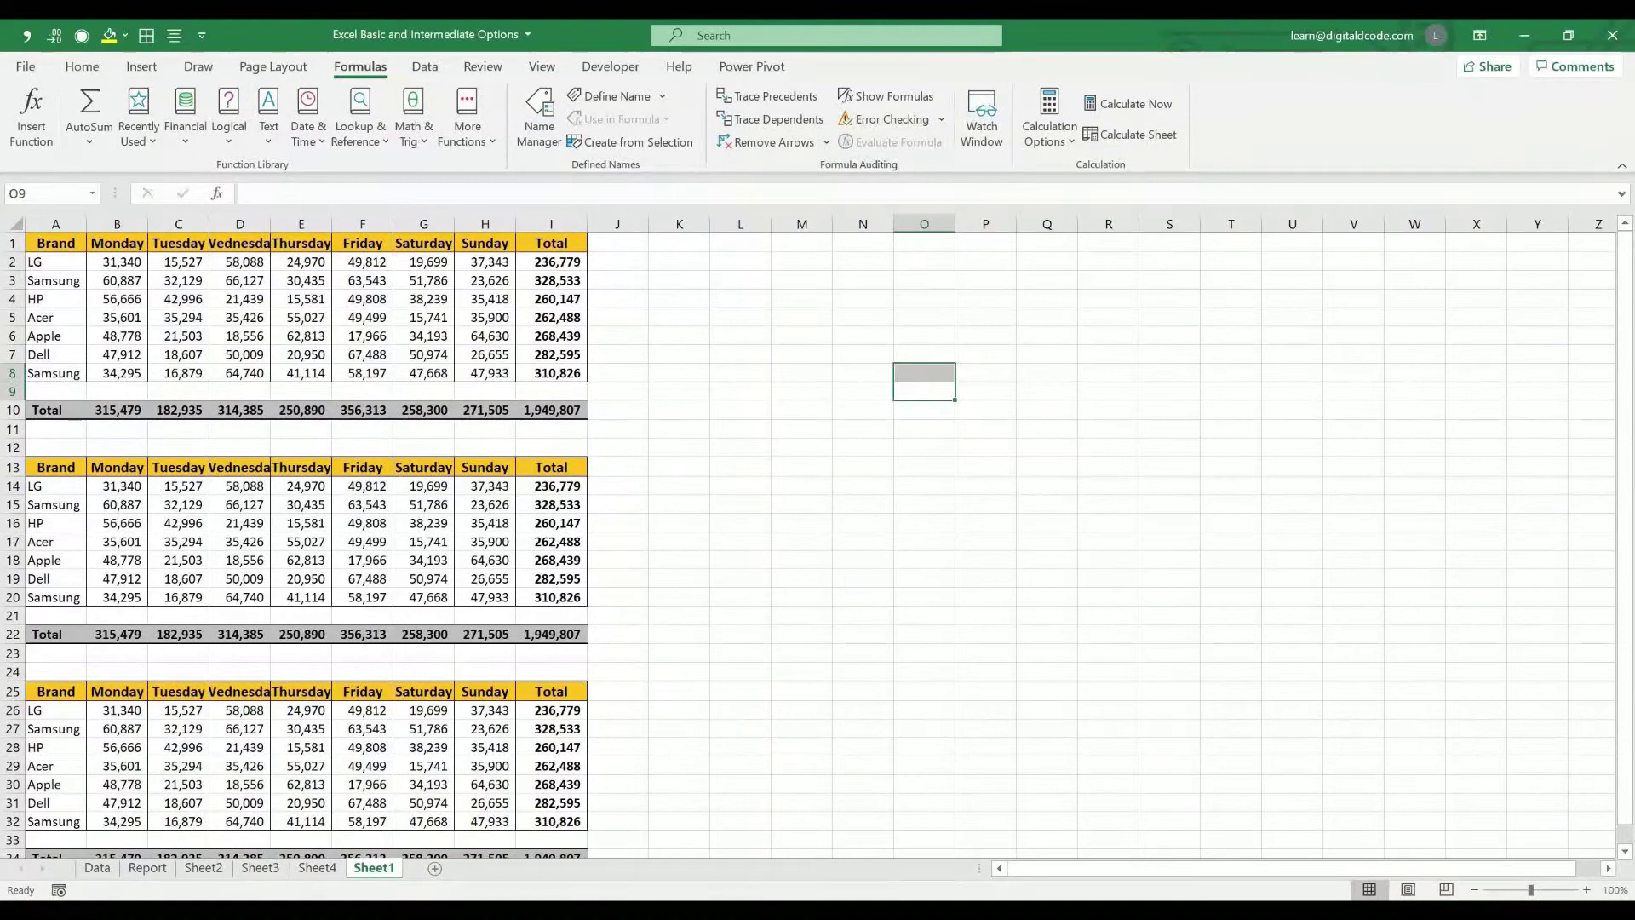
click(924, 411)
text(=)
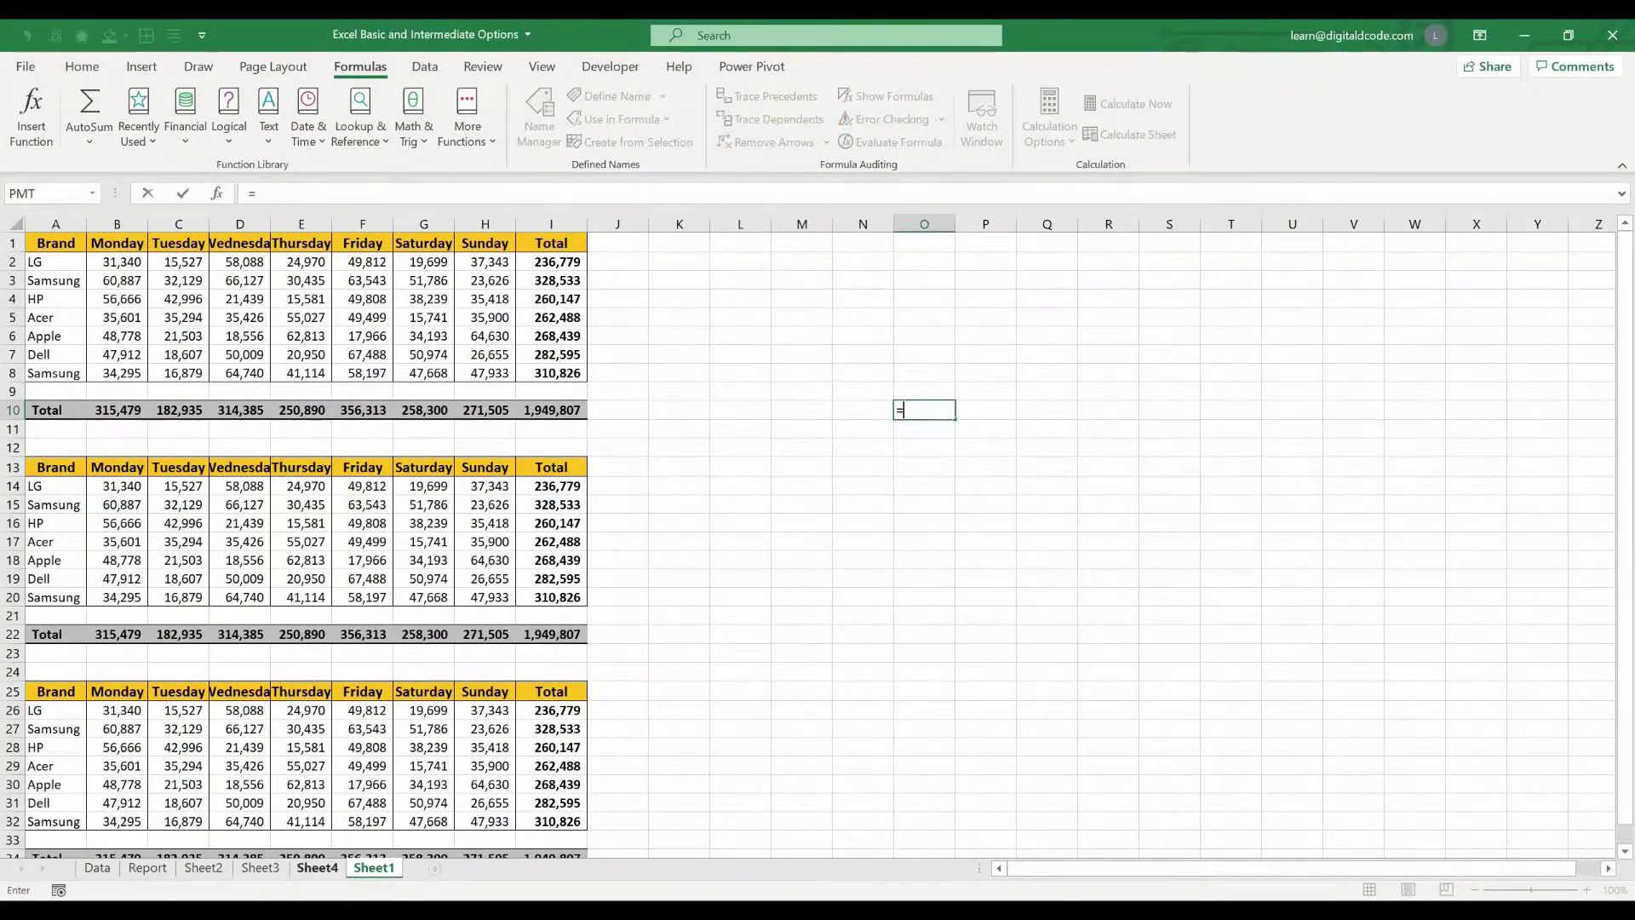
click(317, 868)
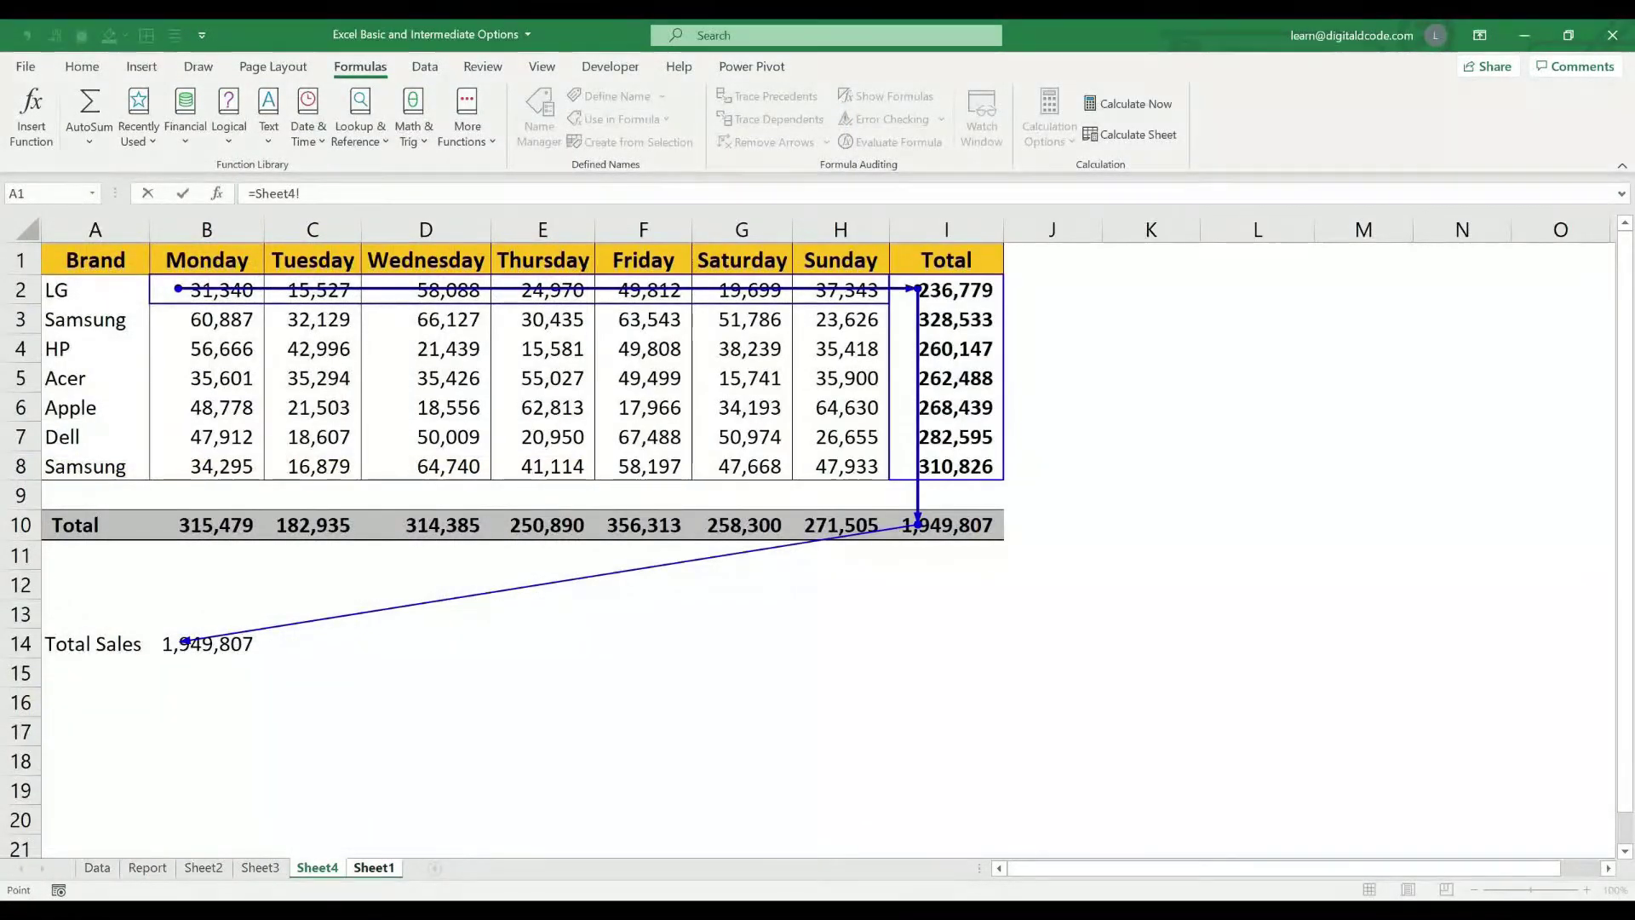
click(1151, 526)
click(947, 525)
key(Return)
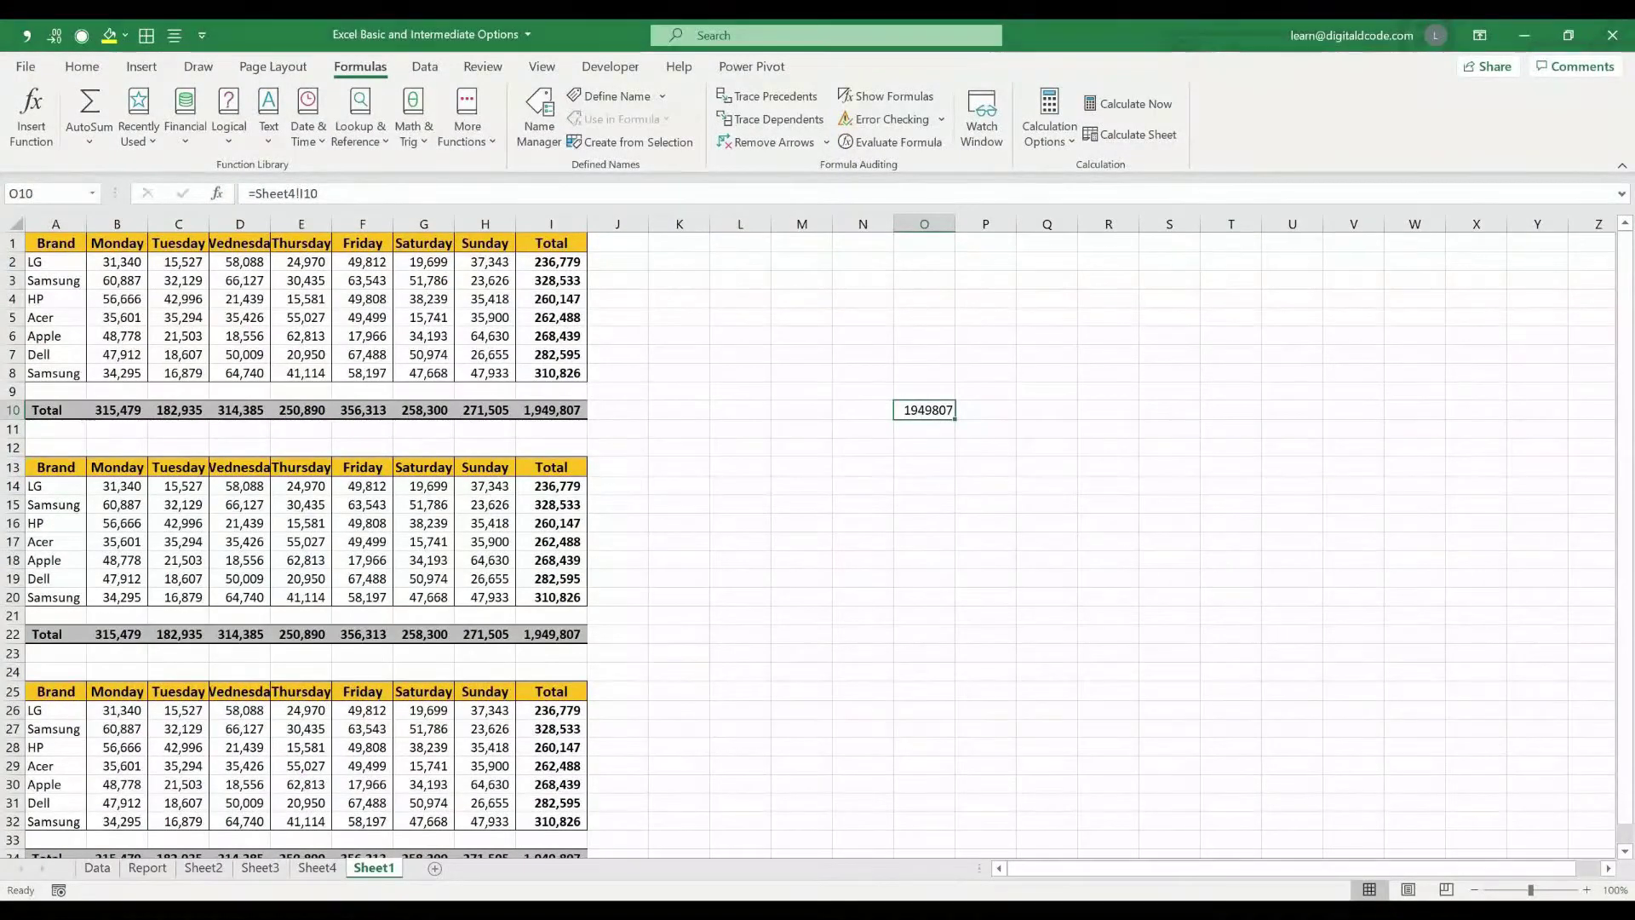
Trace the dependents of Sheet4's I10 again and follow the external dependency arrow to cell O10 on Sheet1
key(ctrl+Page_Up)
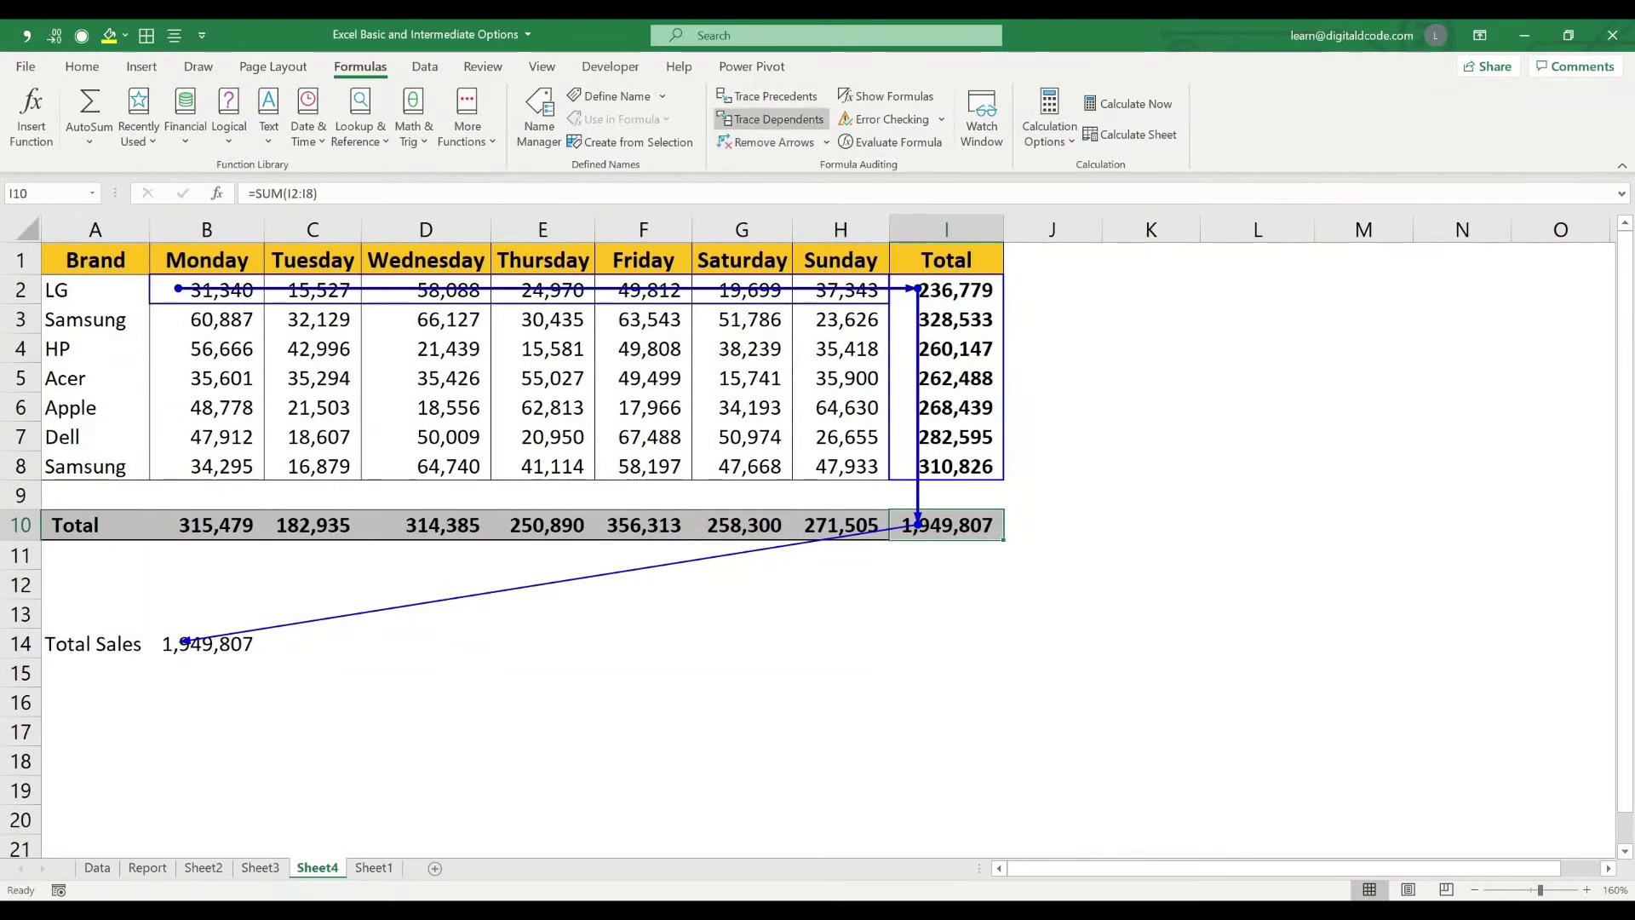
click(771, 120)
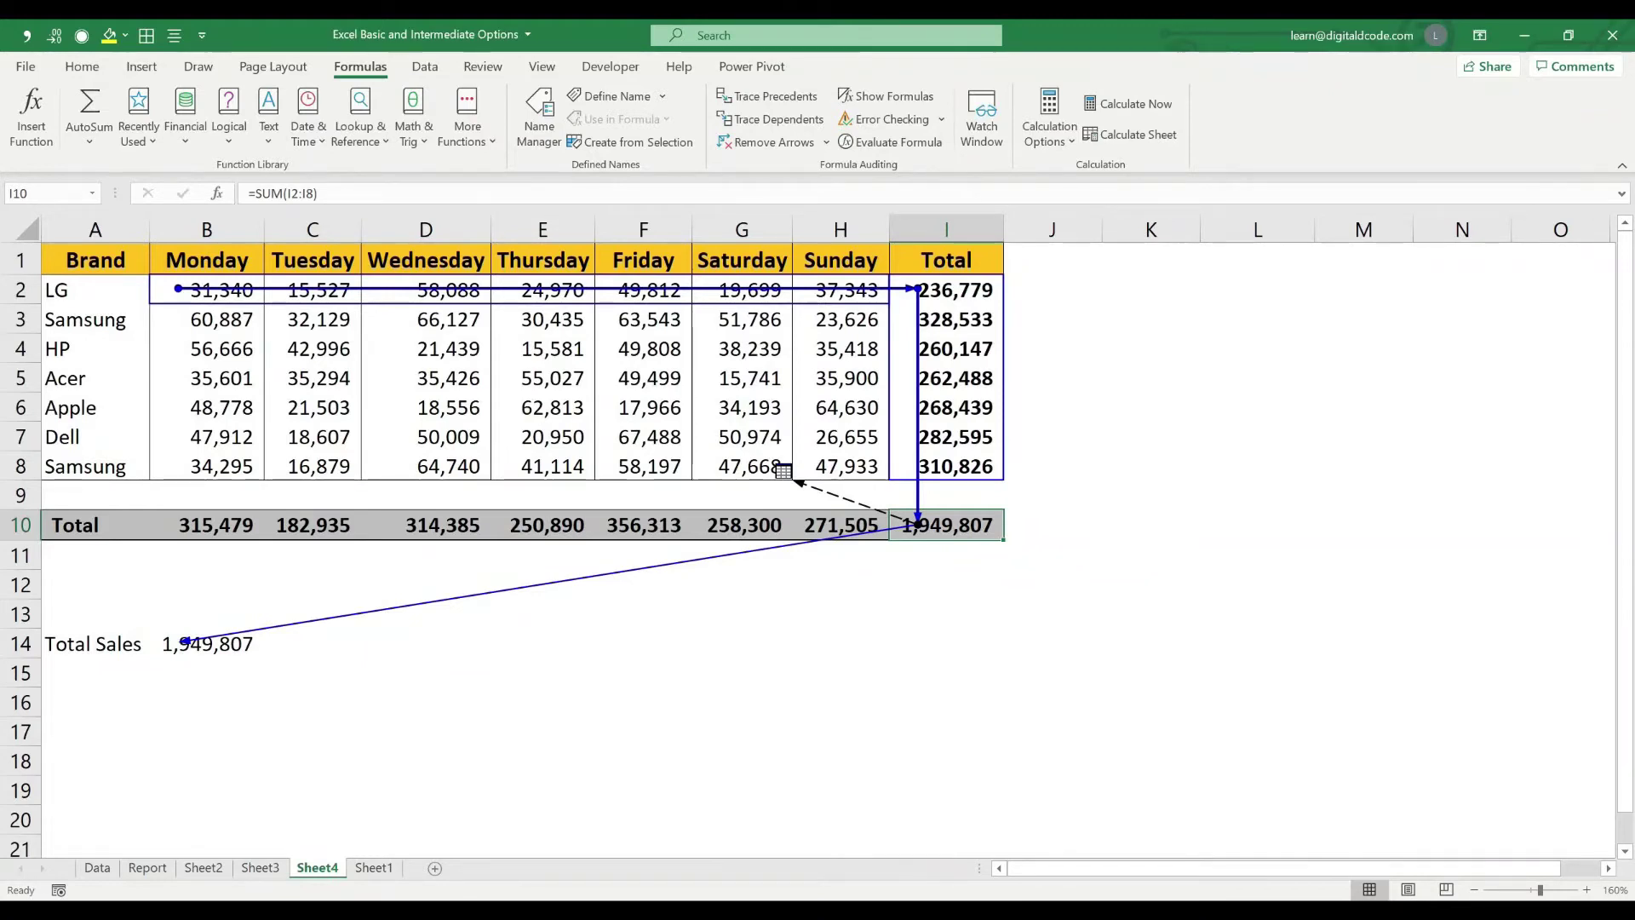
double_click(841, 498)
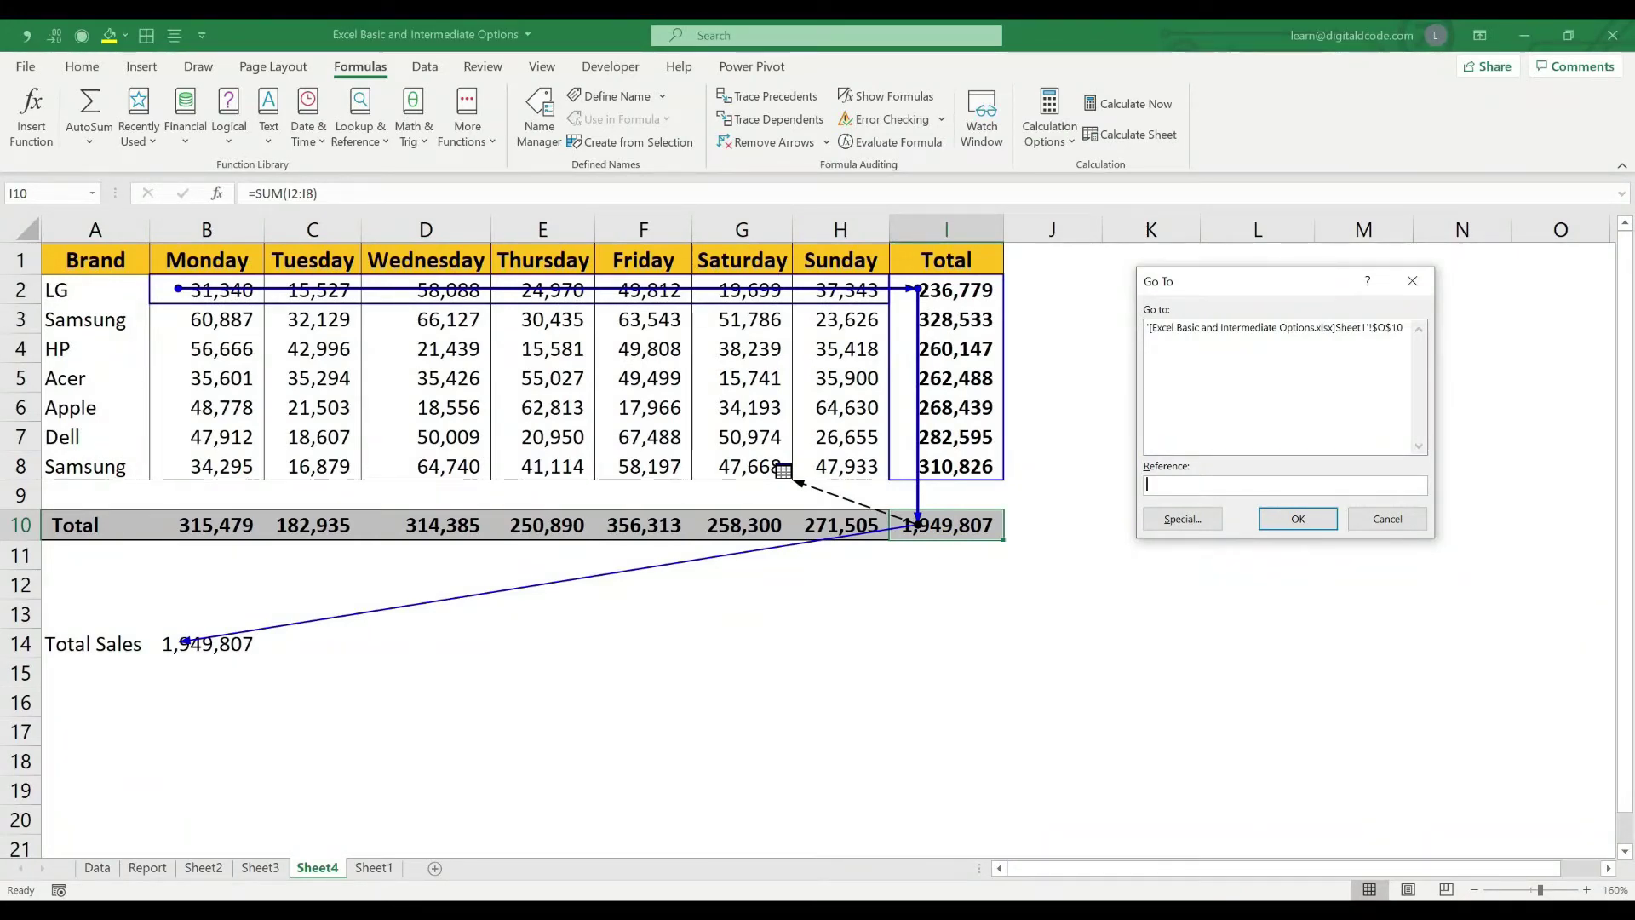
click(1275, 328)
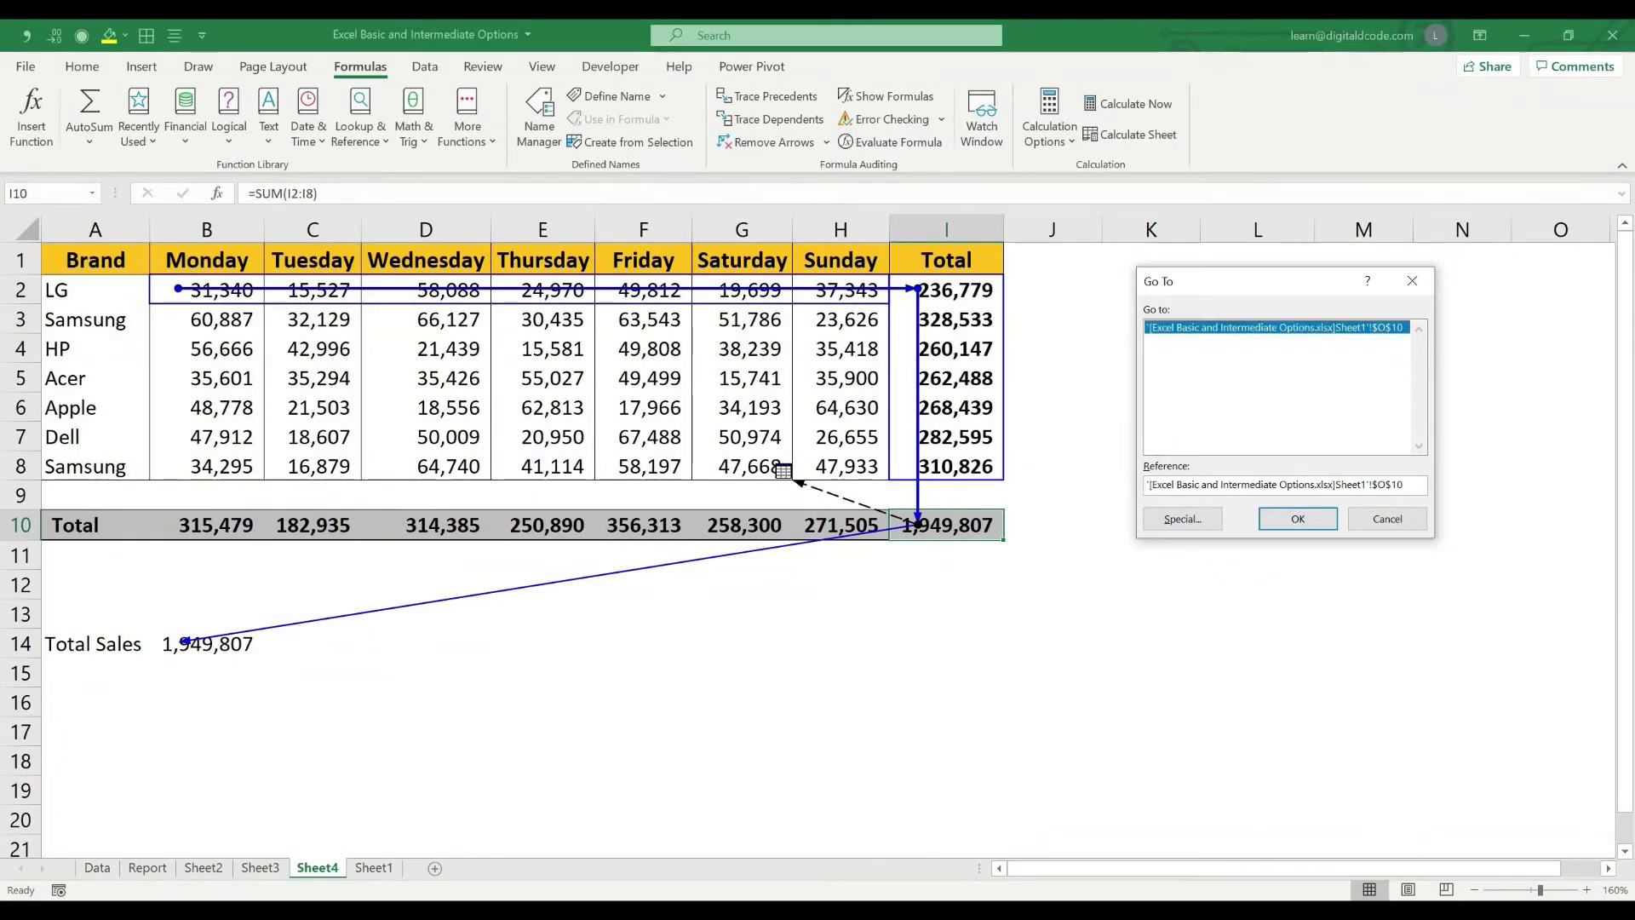
click(1298, 519)
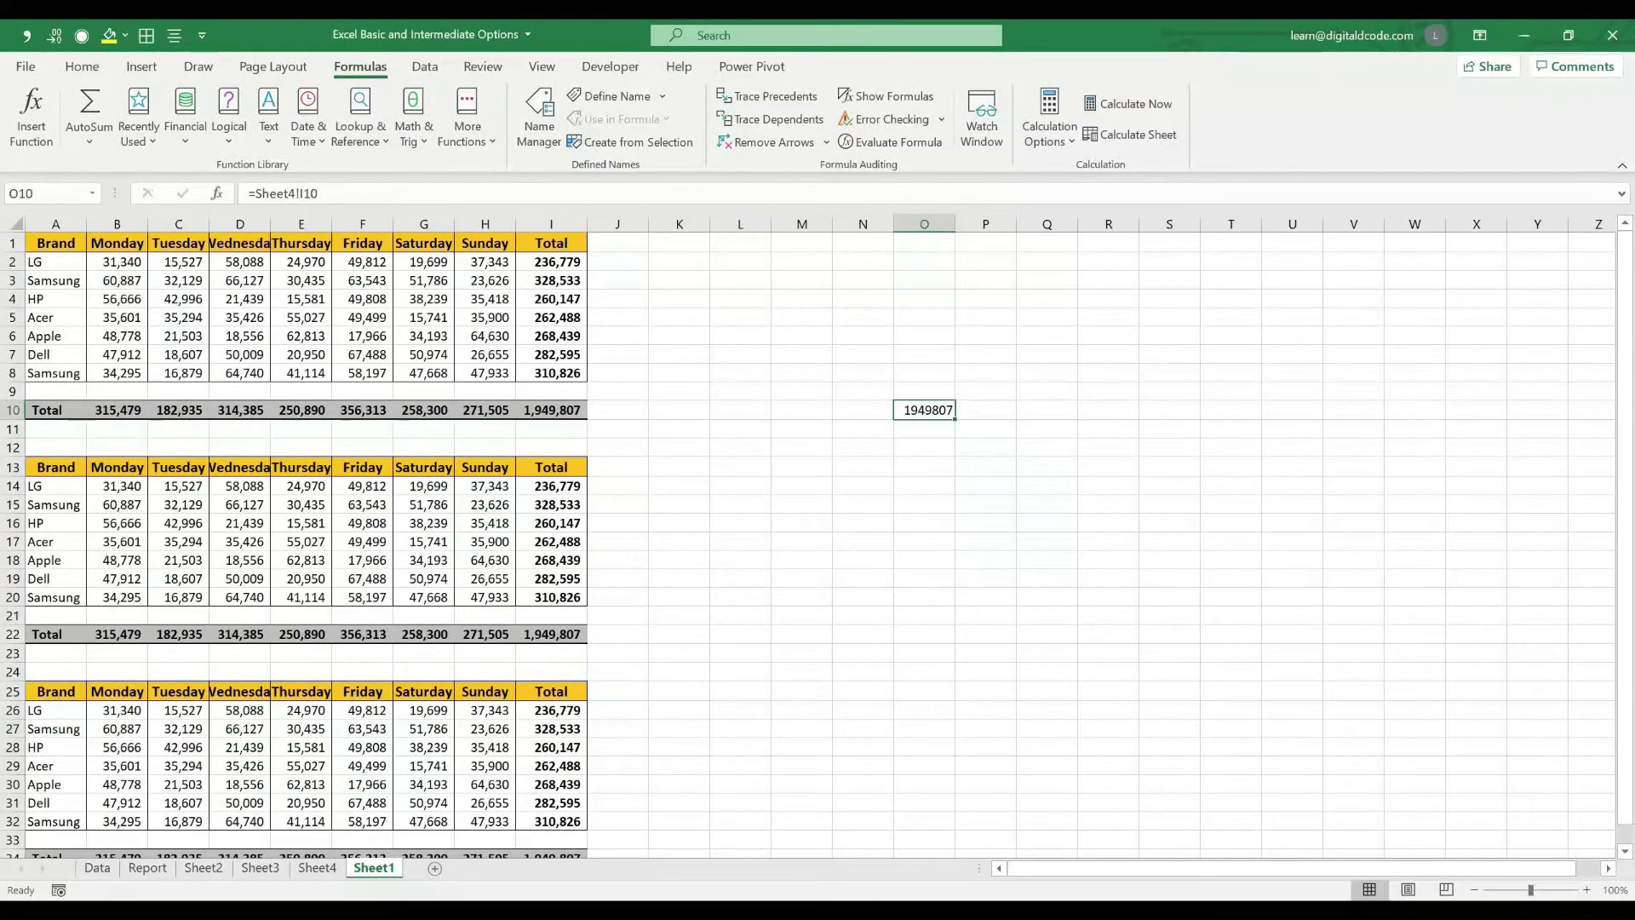
Go back to cell I10 on Sheet4 to view its trace arrows, and return to Sheet1
key(ctrl+g)
key(Return)
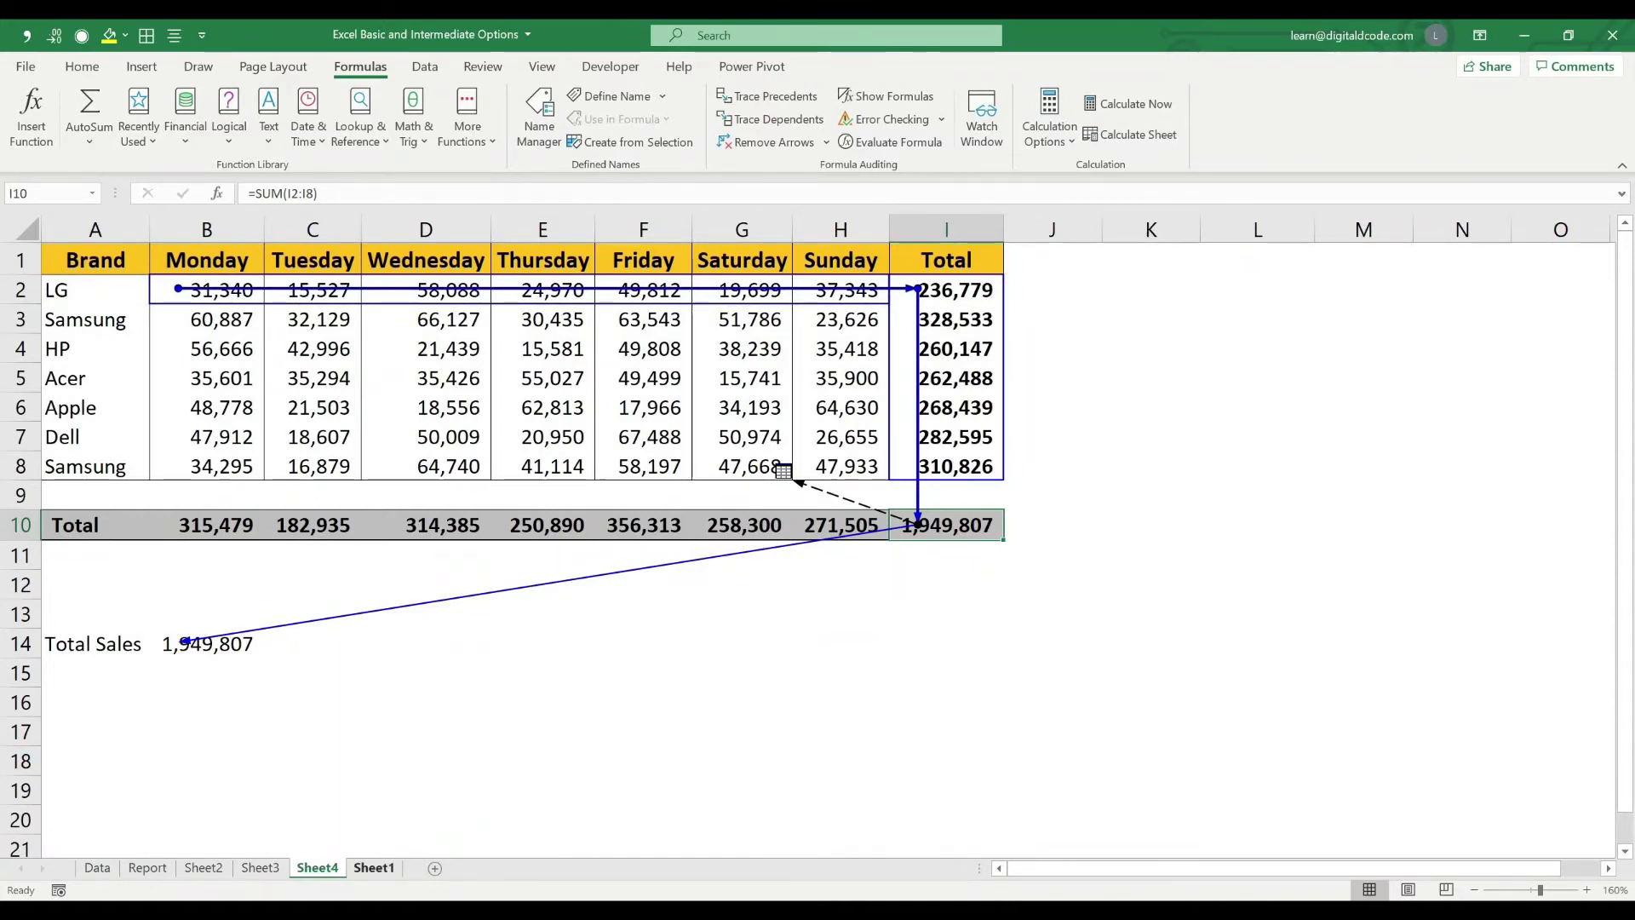
click(374, 867)
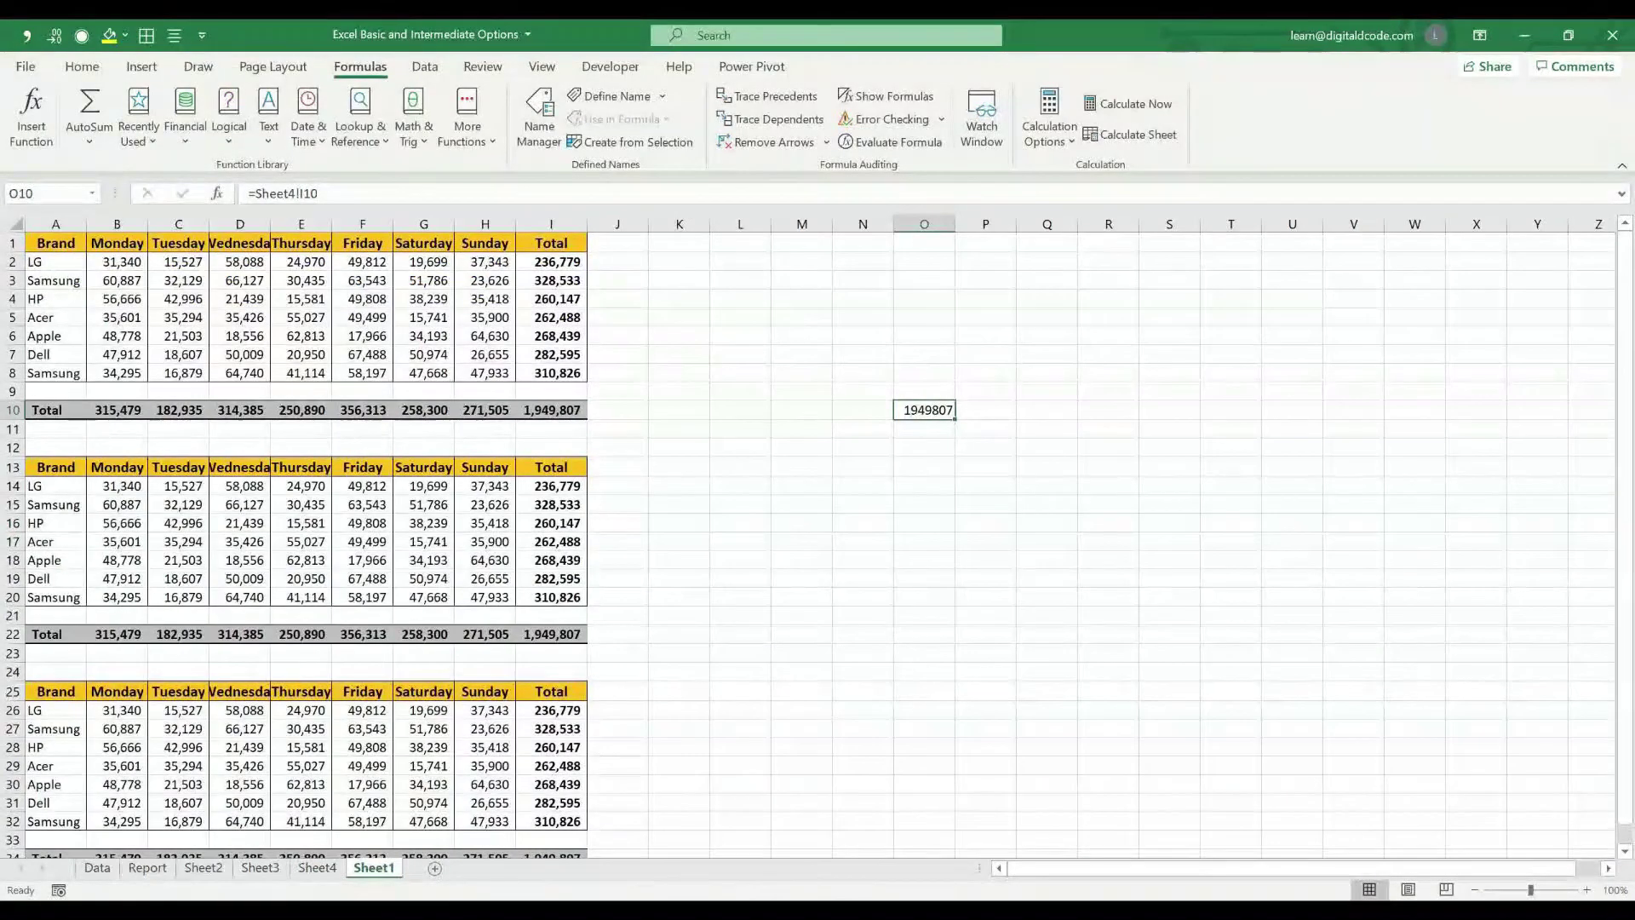
Copy the first table's Total column, cells I1:I8, on Sheet1
click(1170, 355)
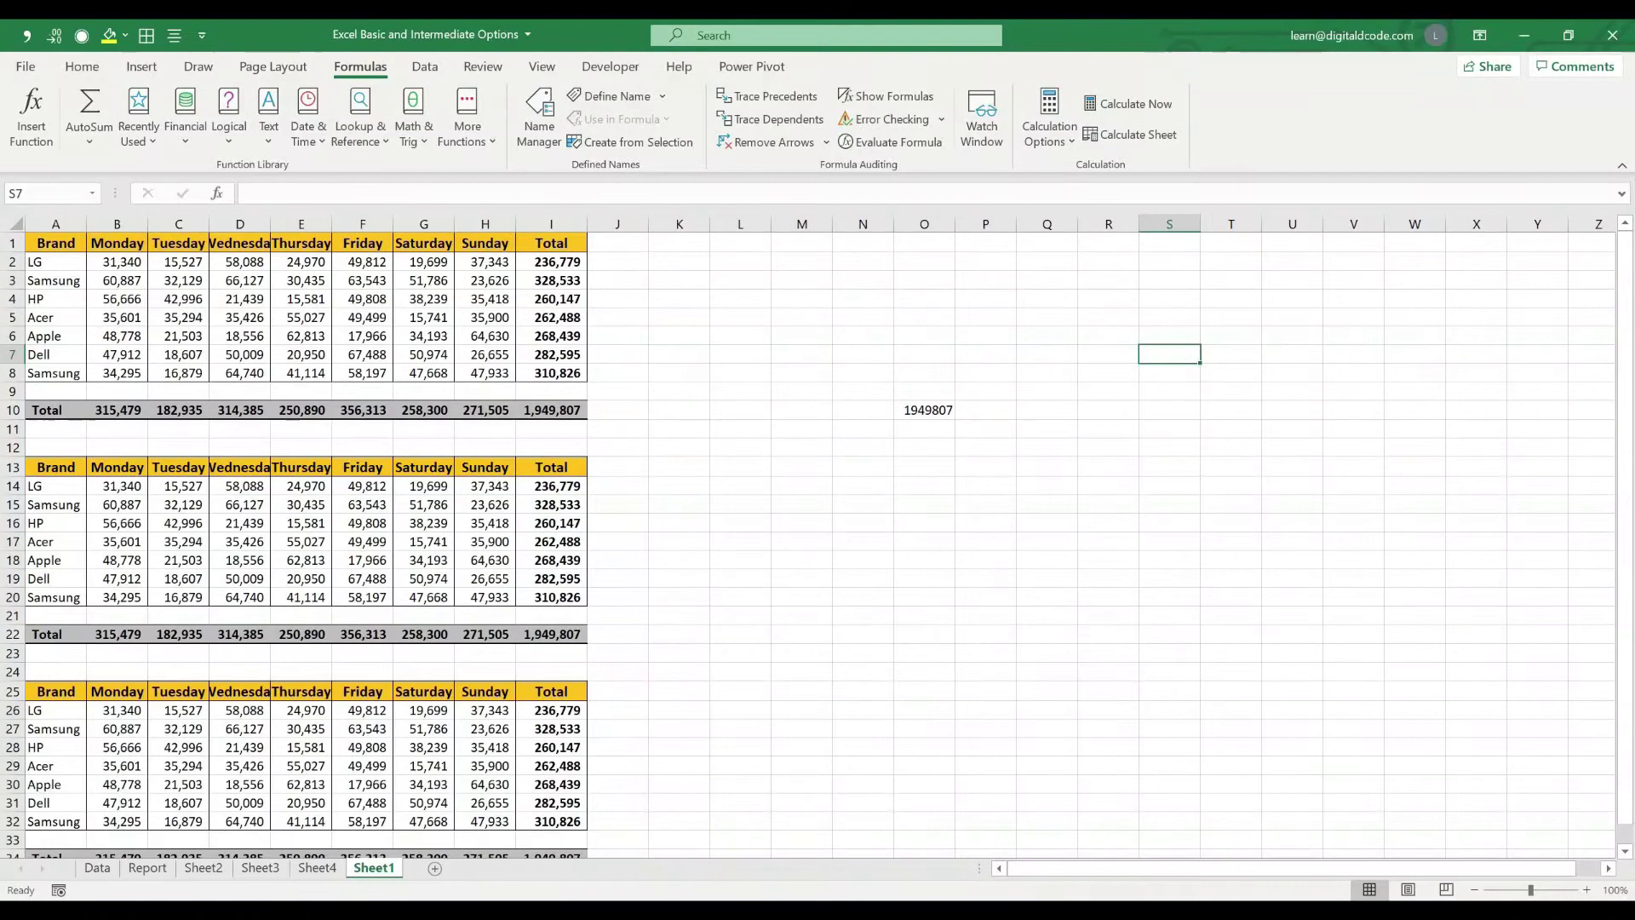
drag(551, 244, 551, 373)
key(ctrl+c)
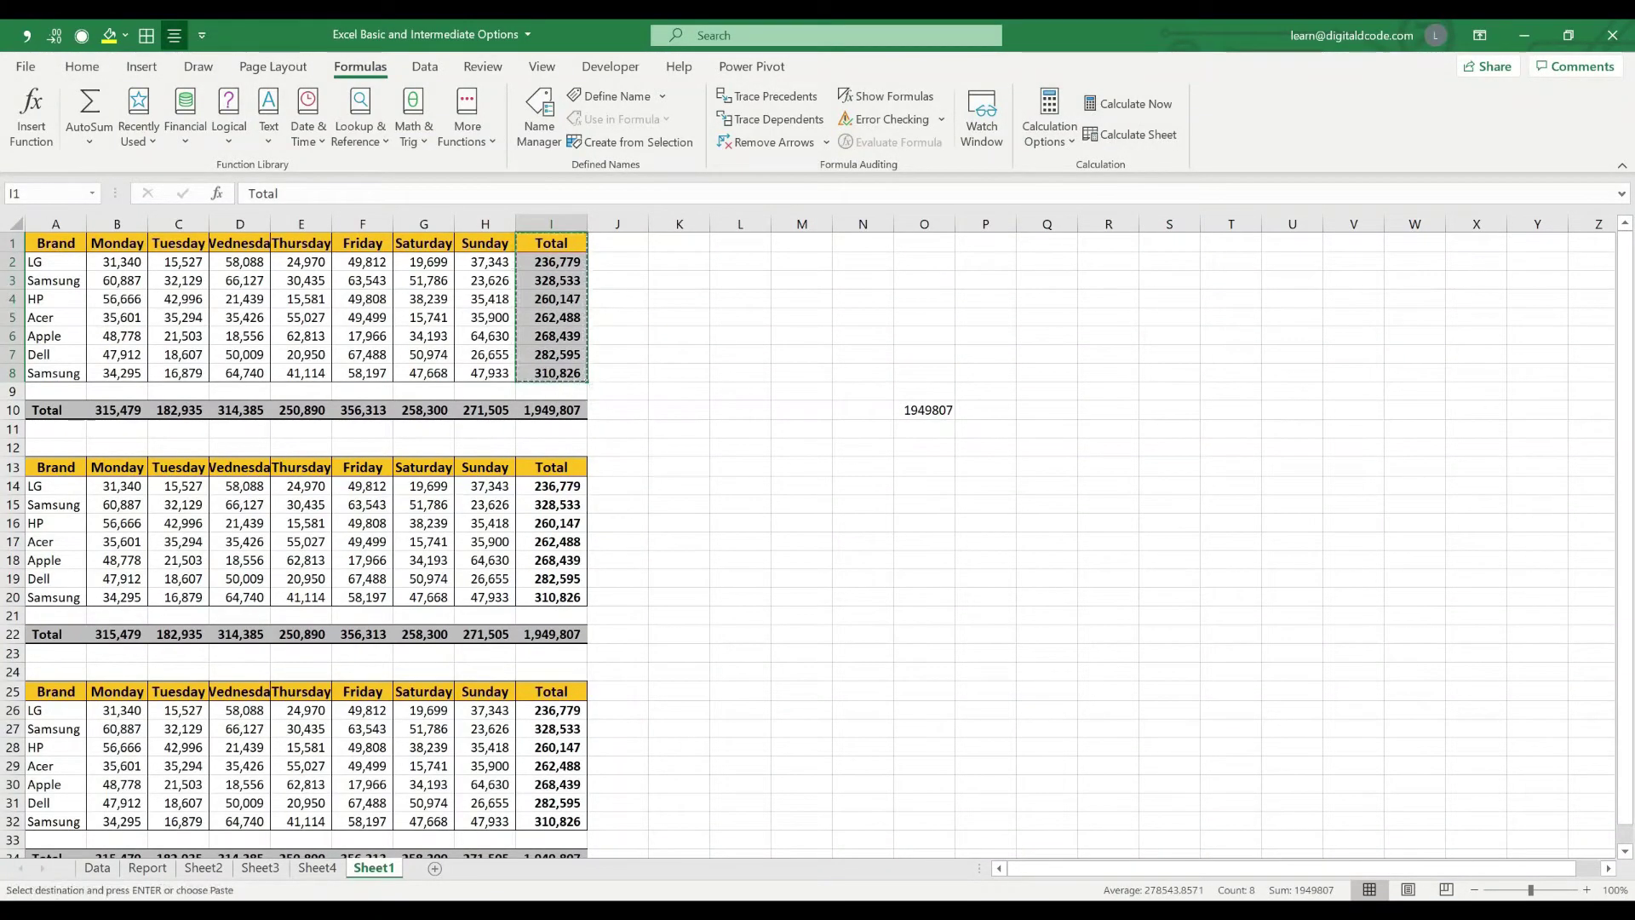
Try a regular paste of the copied Total column at cell S1, and undo it
click(1170, 243)
key(Return)
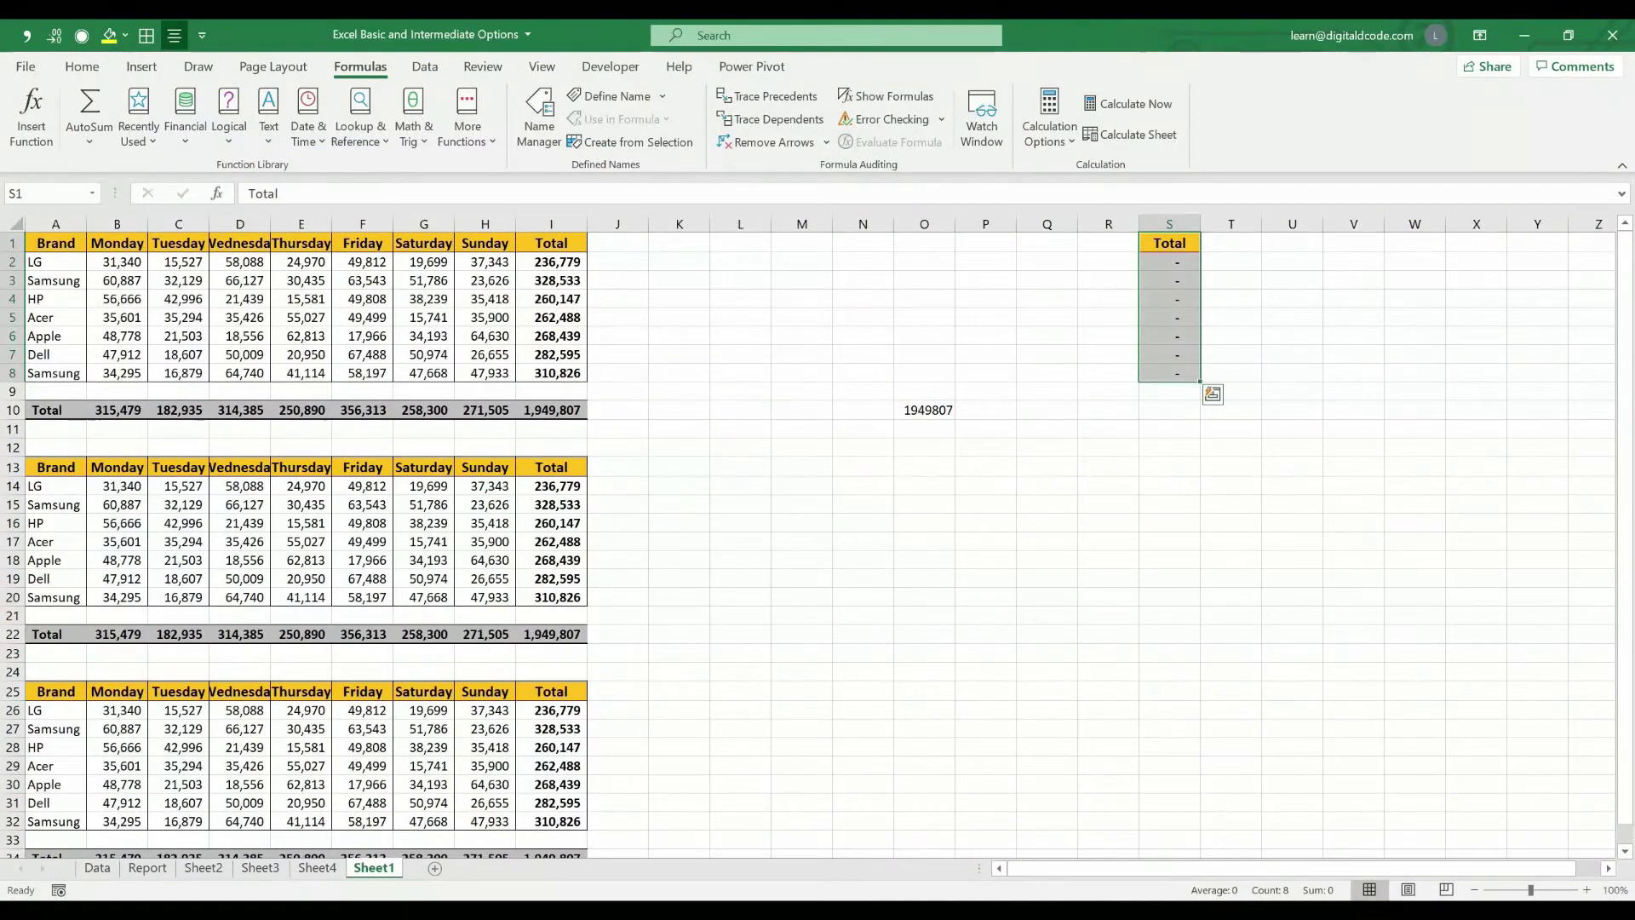
key(alt)
key(Escape)
key(ctrl+z)
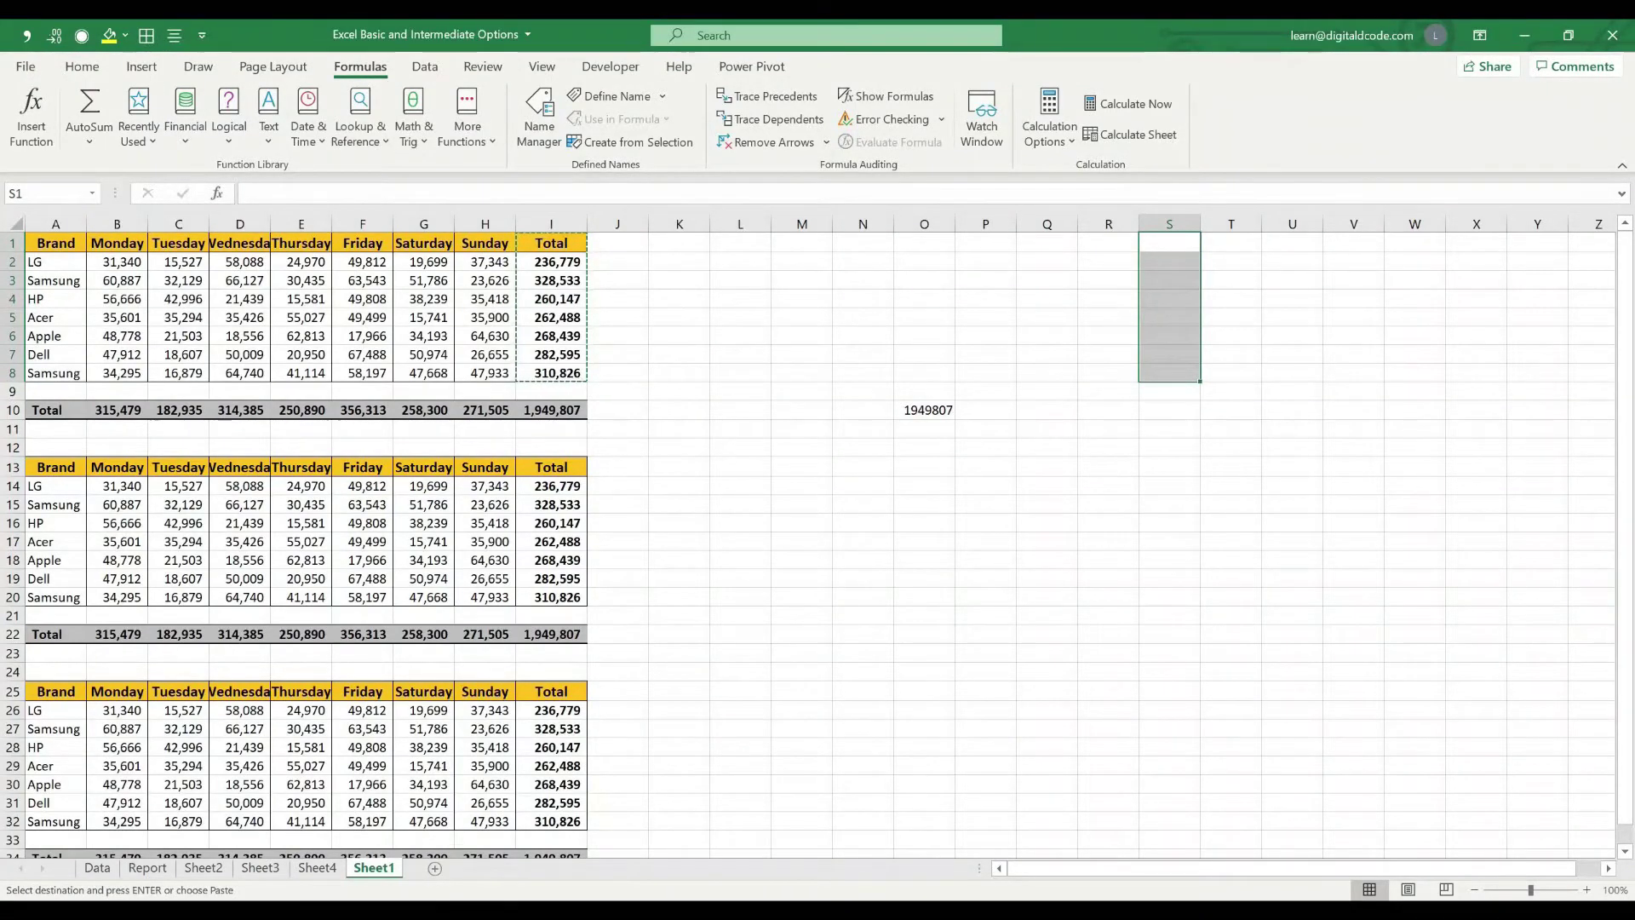
Paste only the values of the copied Total column at cell S1 with Paste Special
key(alt+e)
key(s)
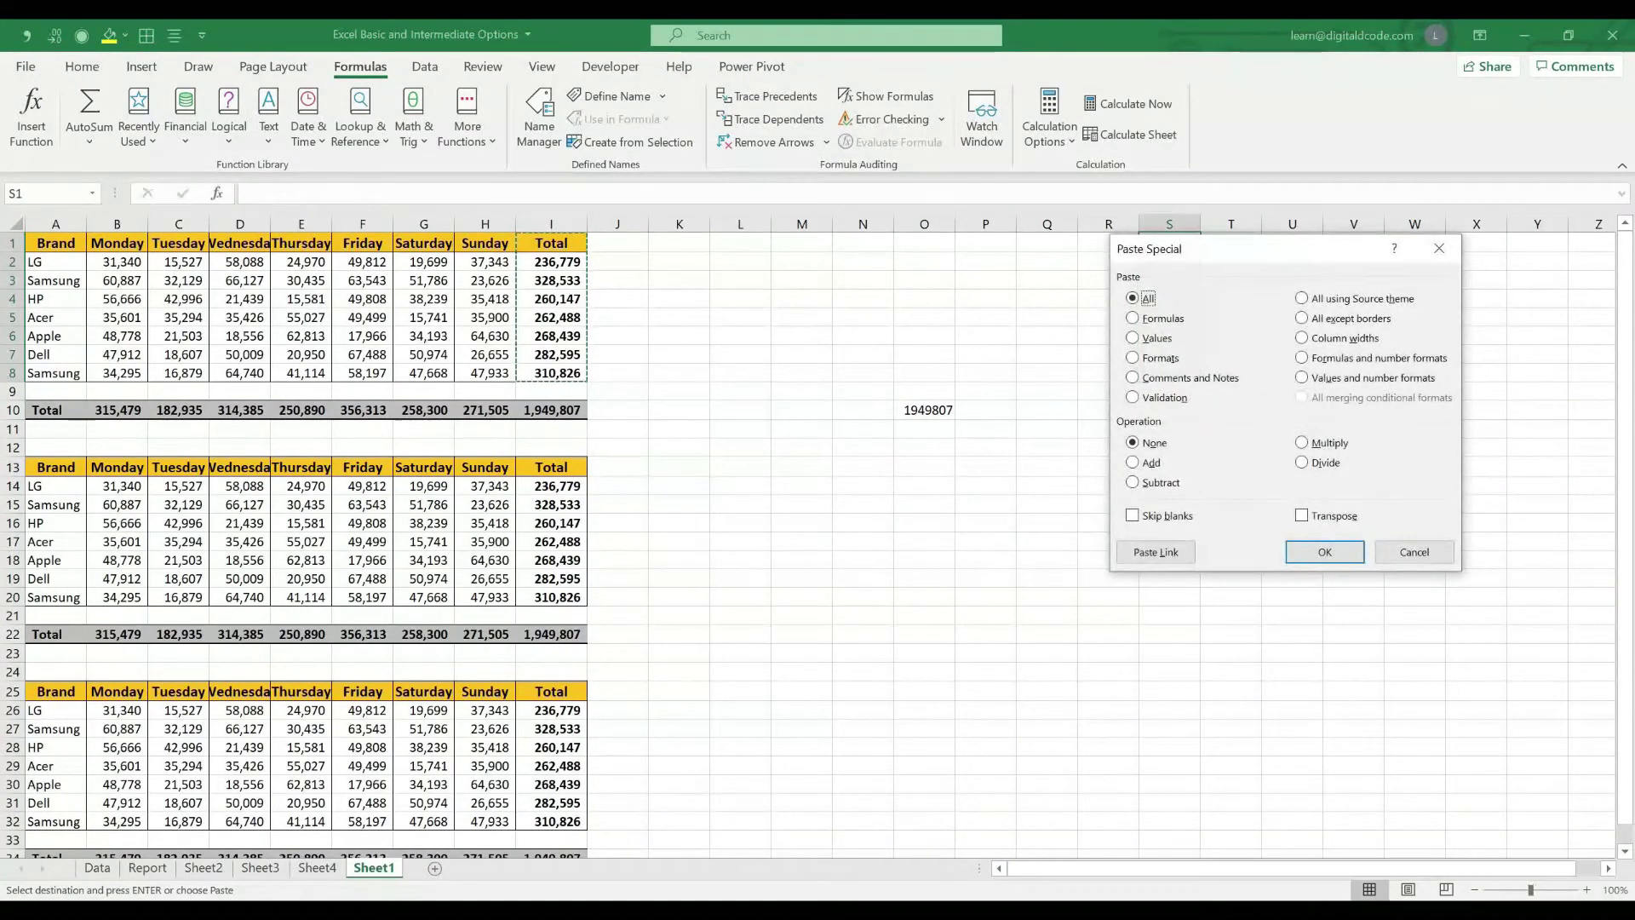
key(v)
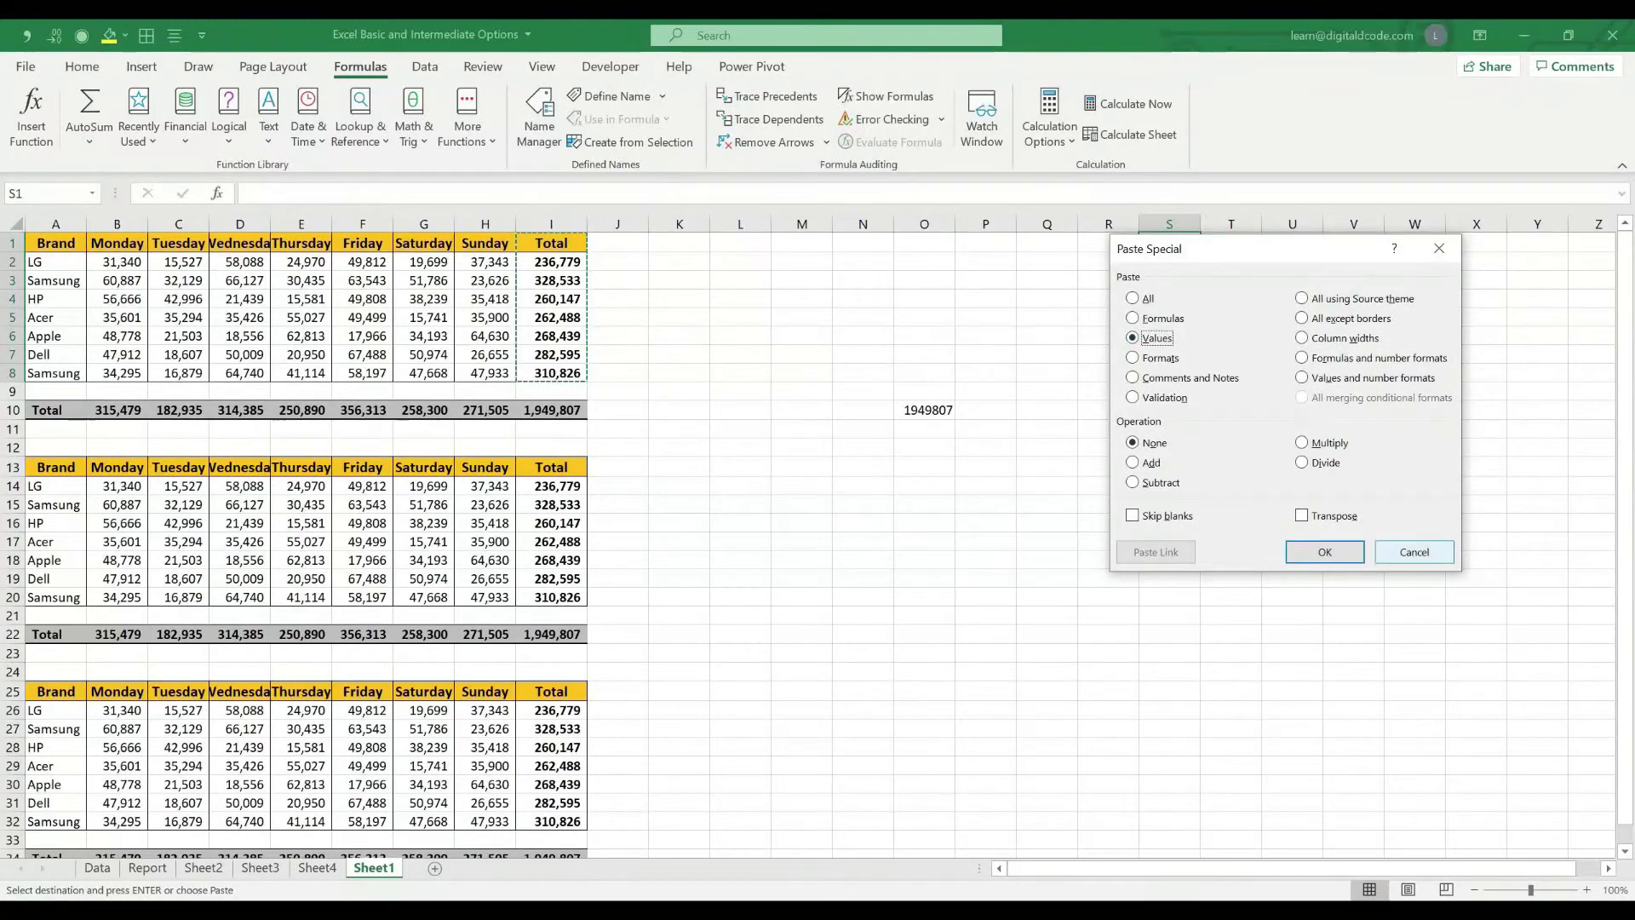
key(Return)
key(Escape)
Enter the self-including formula =SUM(S2:S9) in cell S9 to create a circular reference, and dismiss the warning
click(1170, 392)
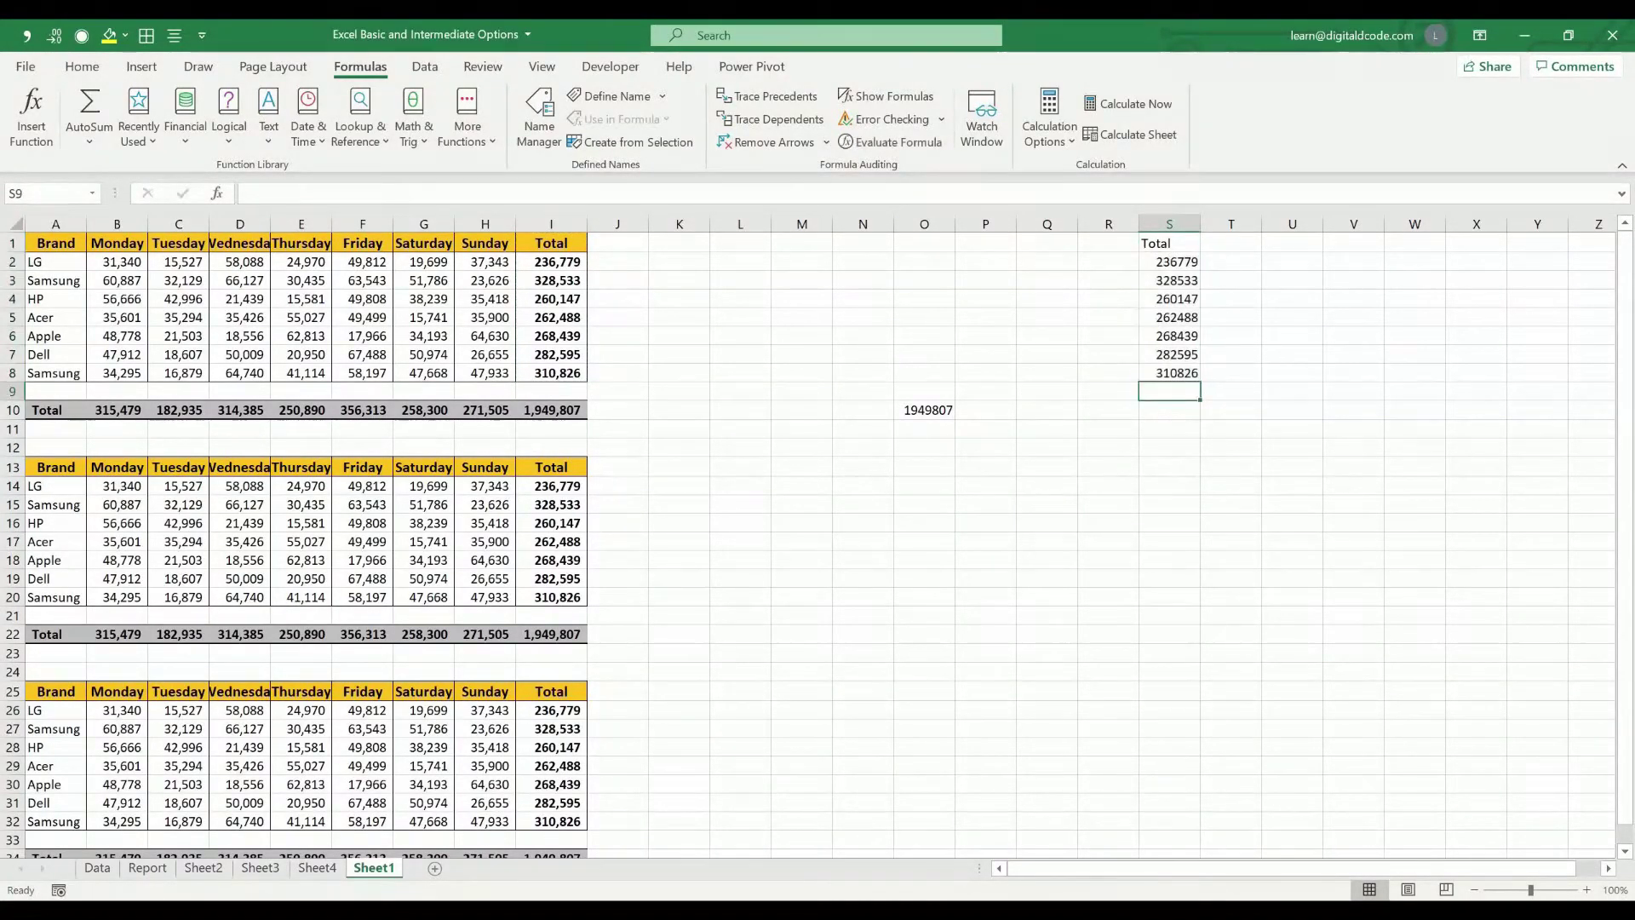
text(=sum)
key(Tab)
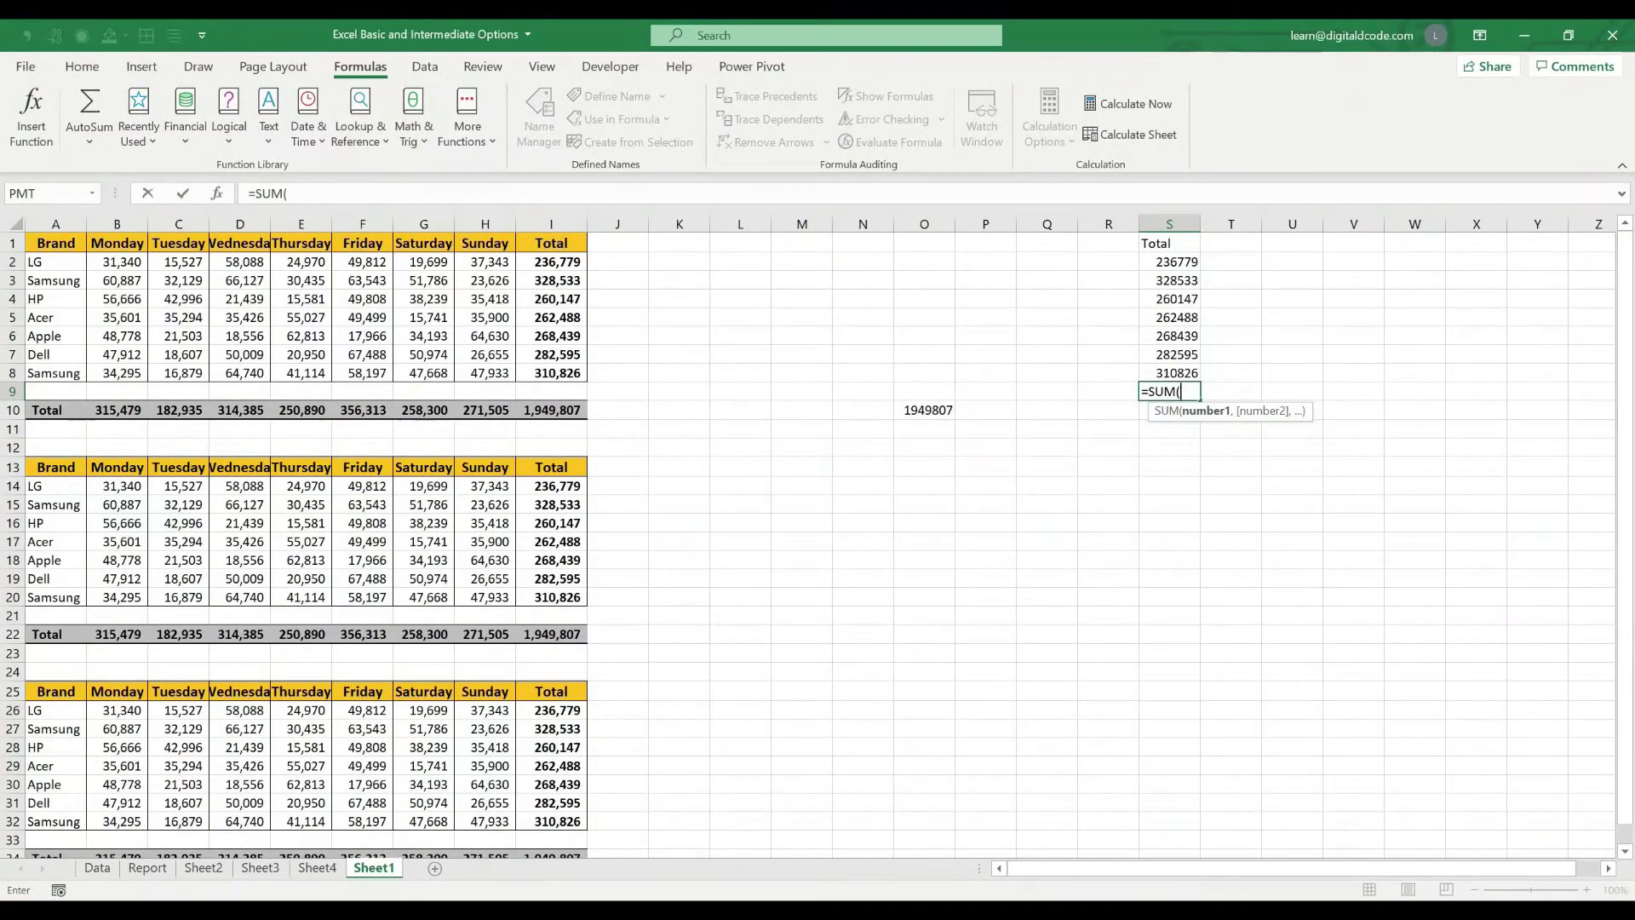
key(shift+Up)
key(shift+Up)
key(shift+Up)
key(shift+Up)
key(shift+Up)
key(shift+Up)
key(shift+Up)
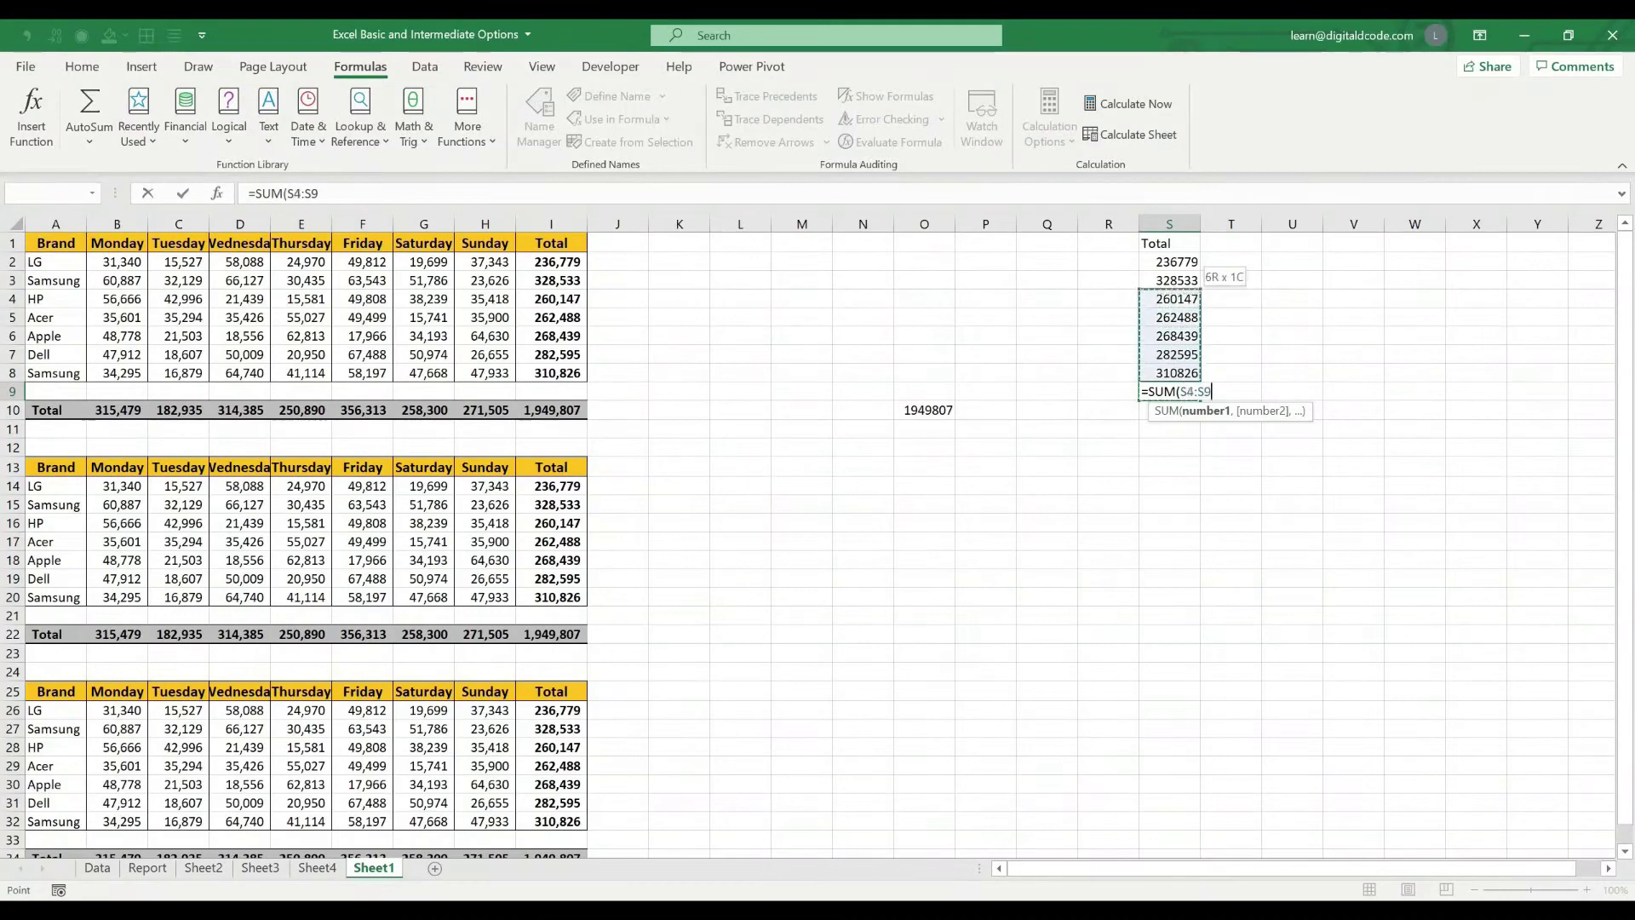
key(Return)
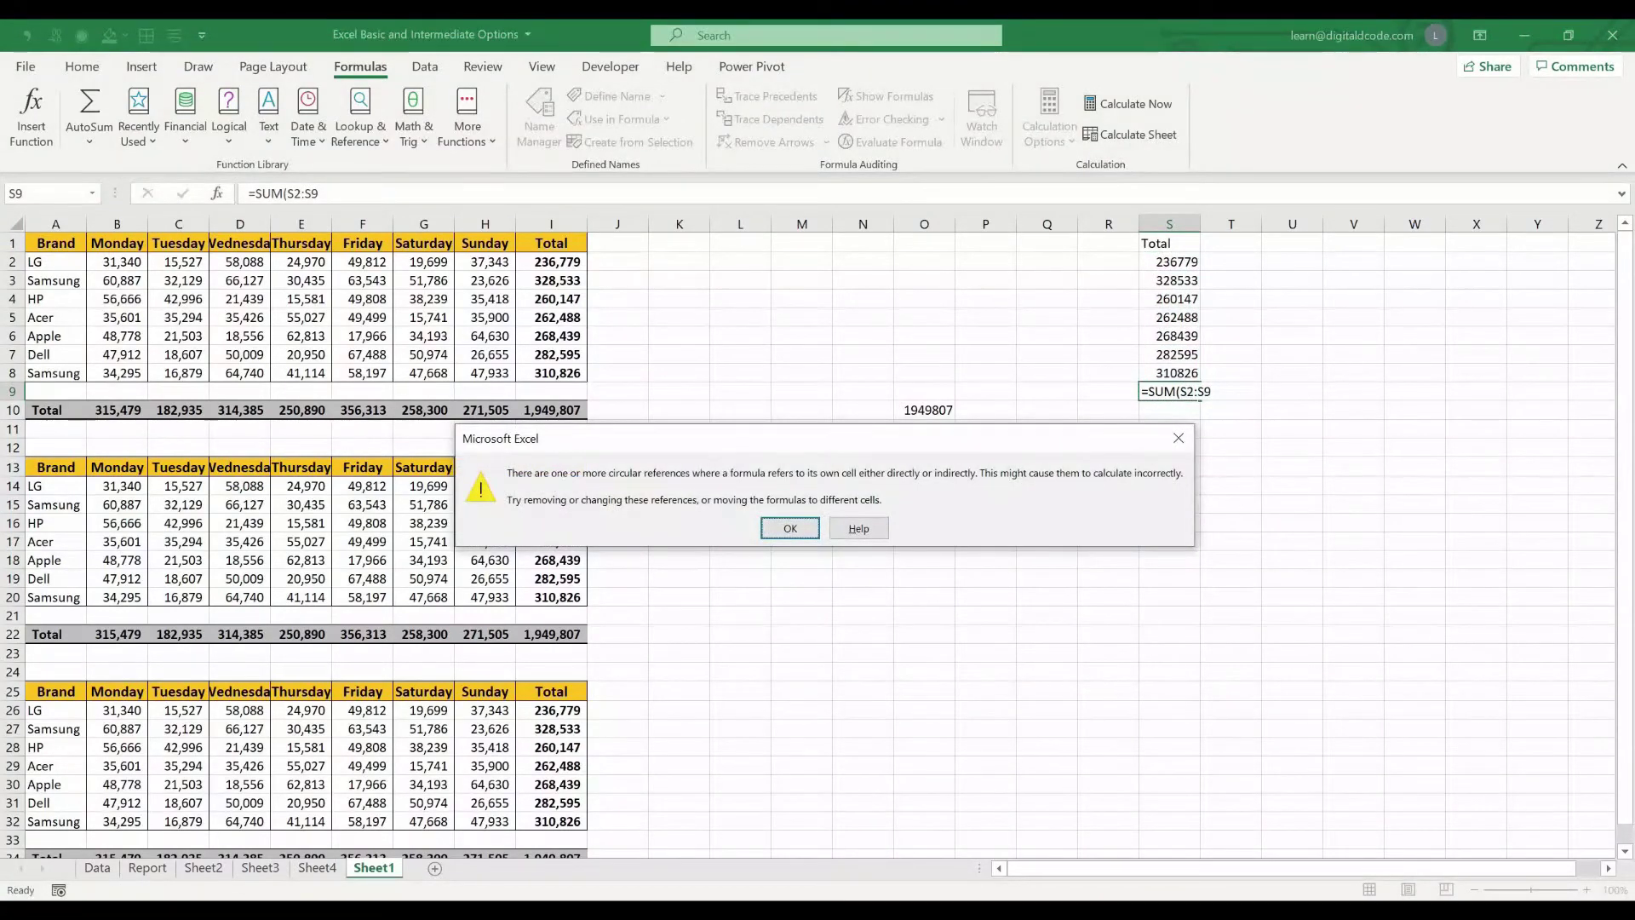
key(Return)
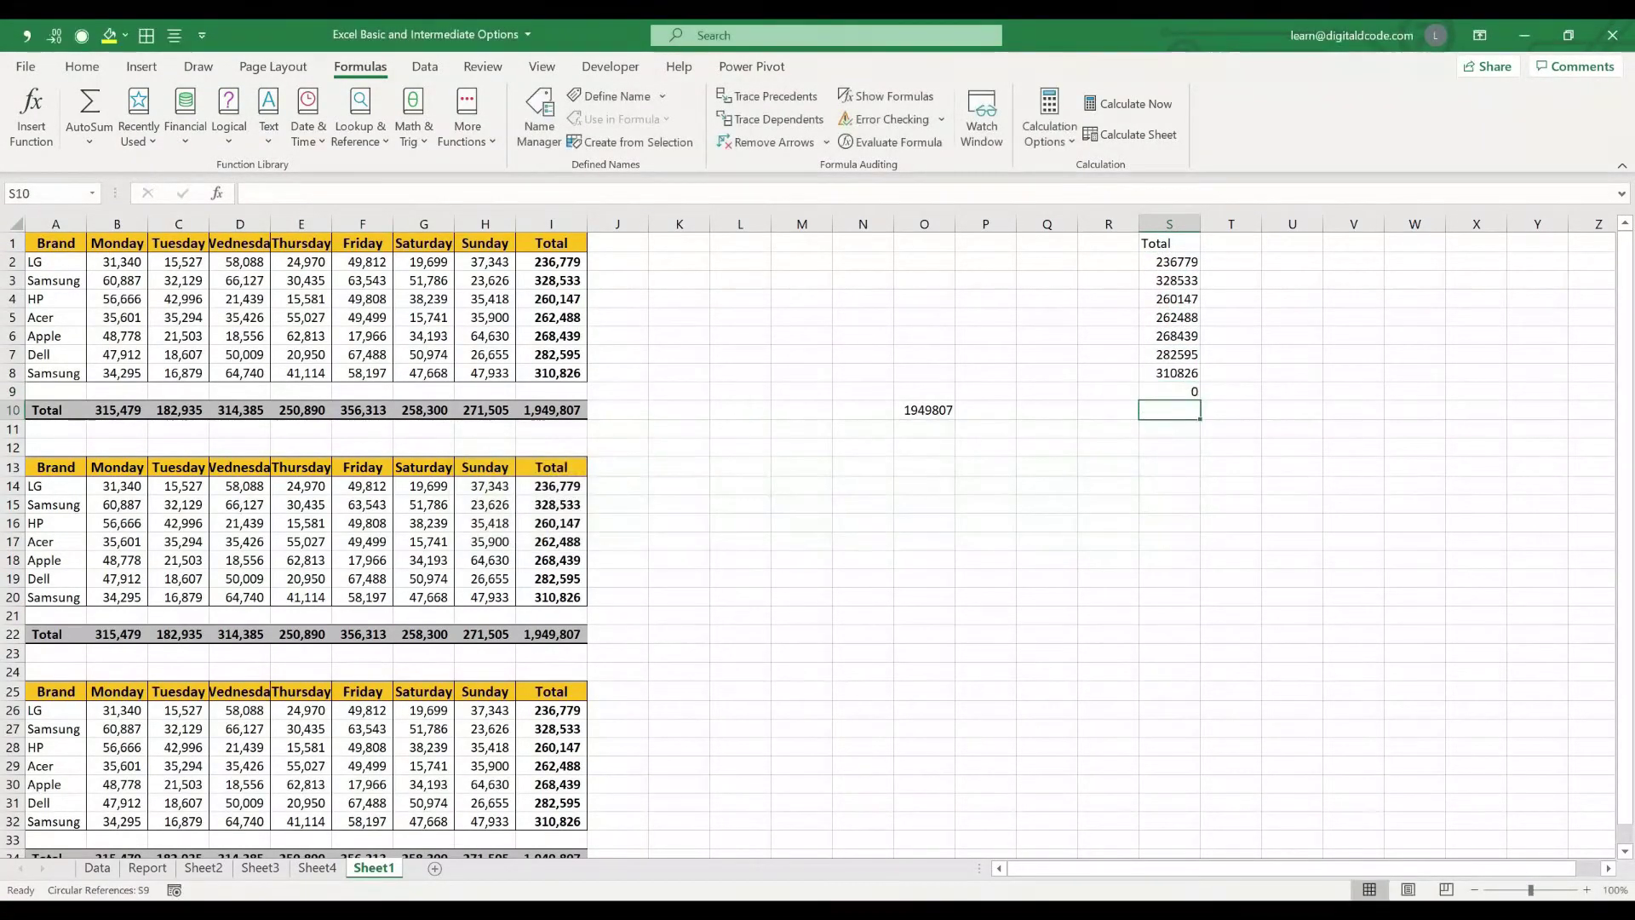
Enlarge Sheet1 to 140% and examine the SUM formula in S9 alongside the values in column S
key(Up)
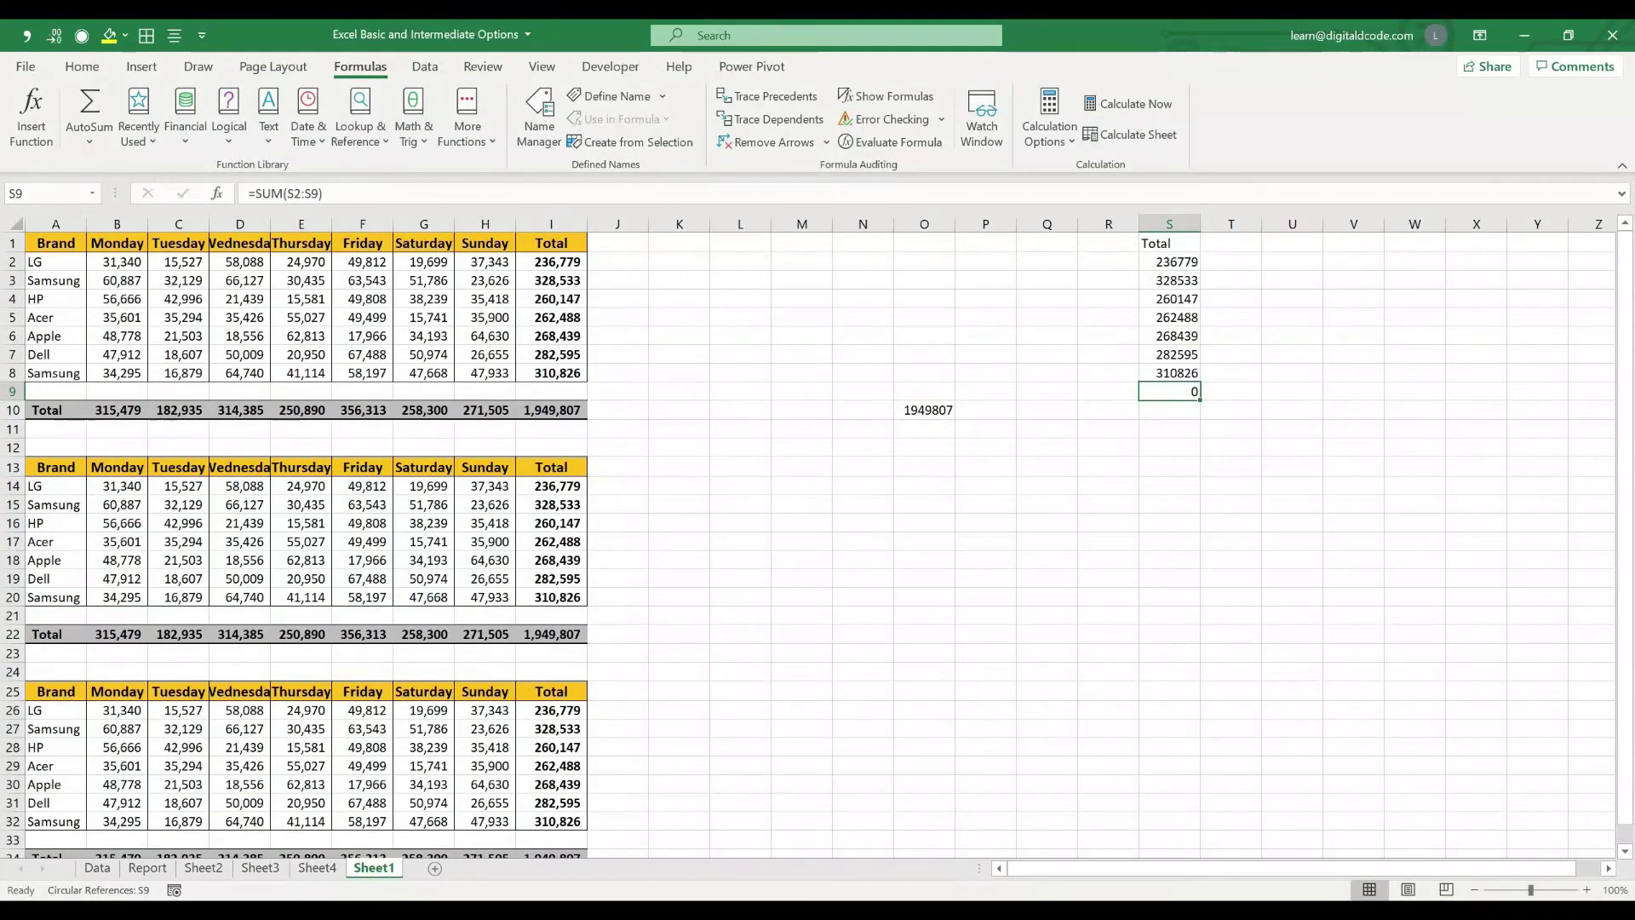
click(1587, 890)
click(1586, 890)
click(1587, 890)
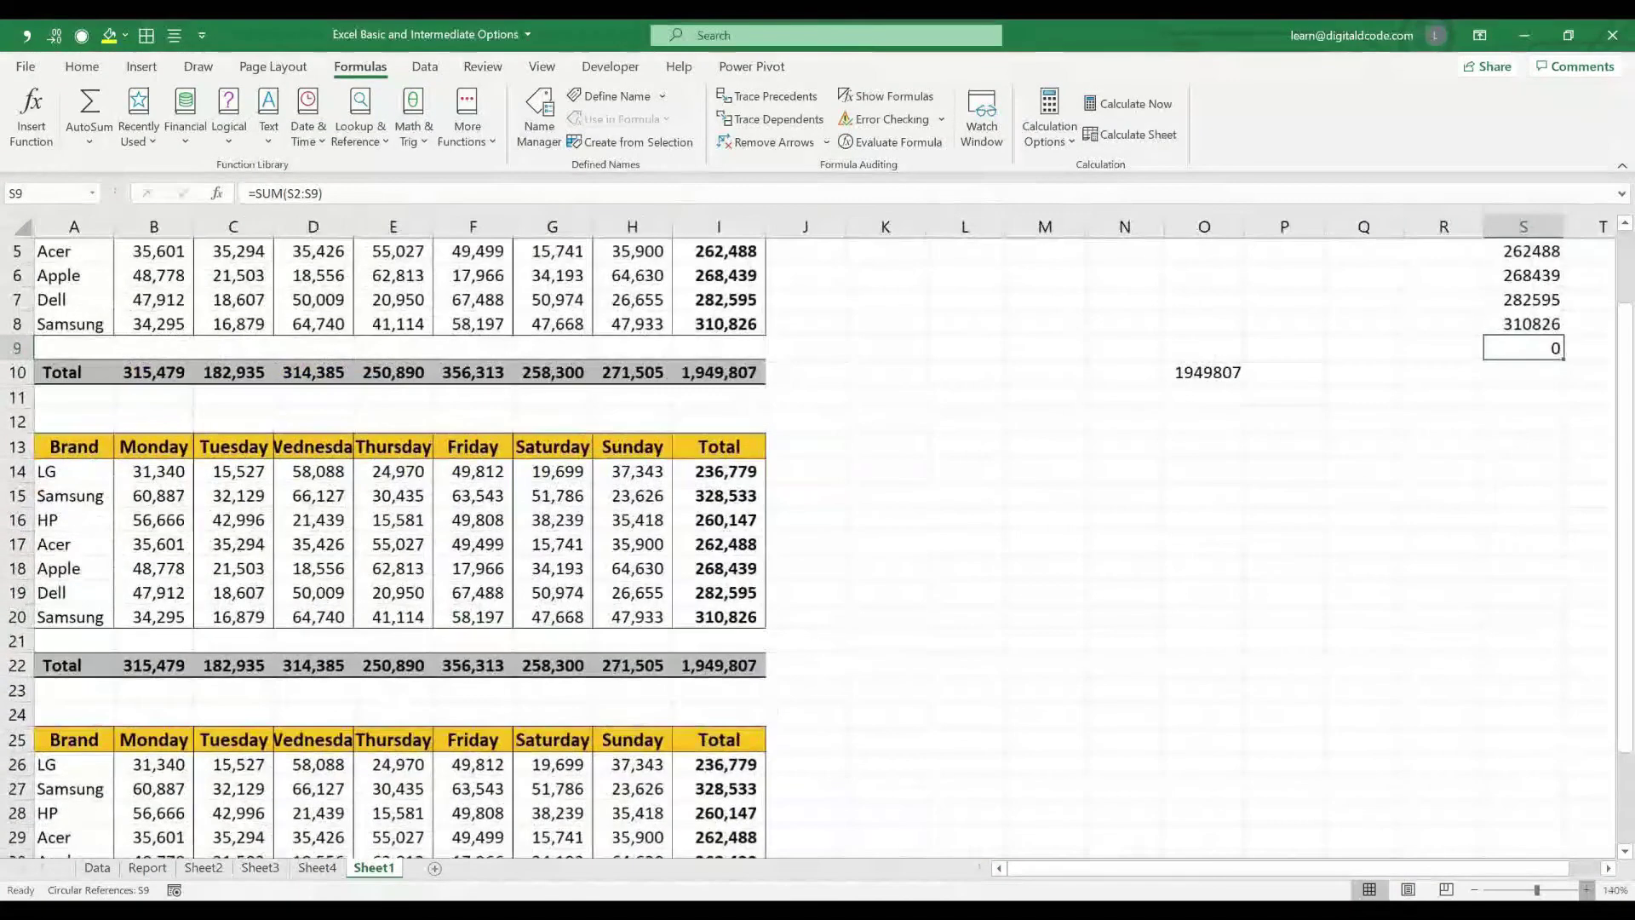
click(1587, 890)
scroll(818, 545, up, 2)
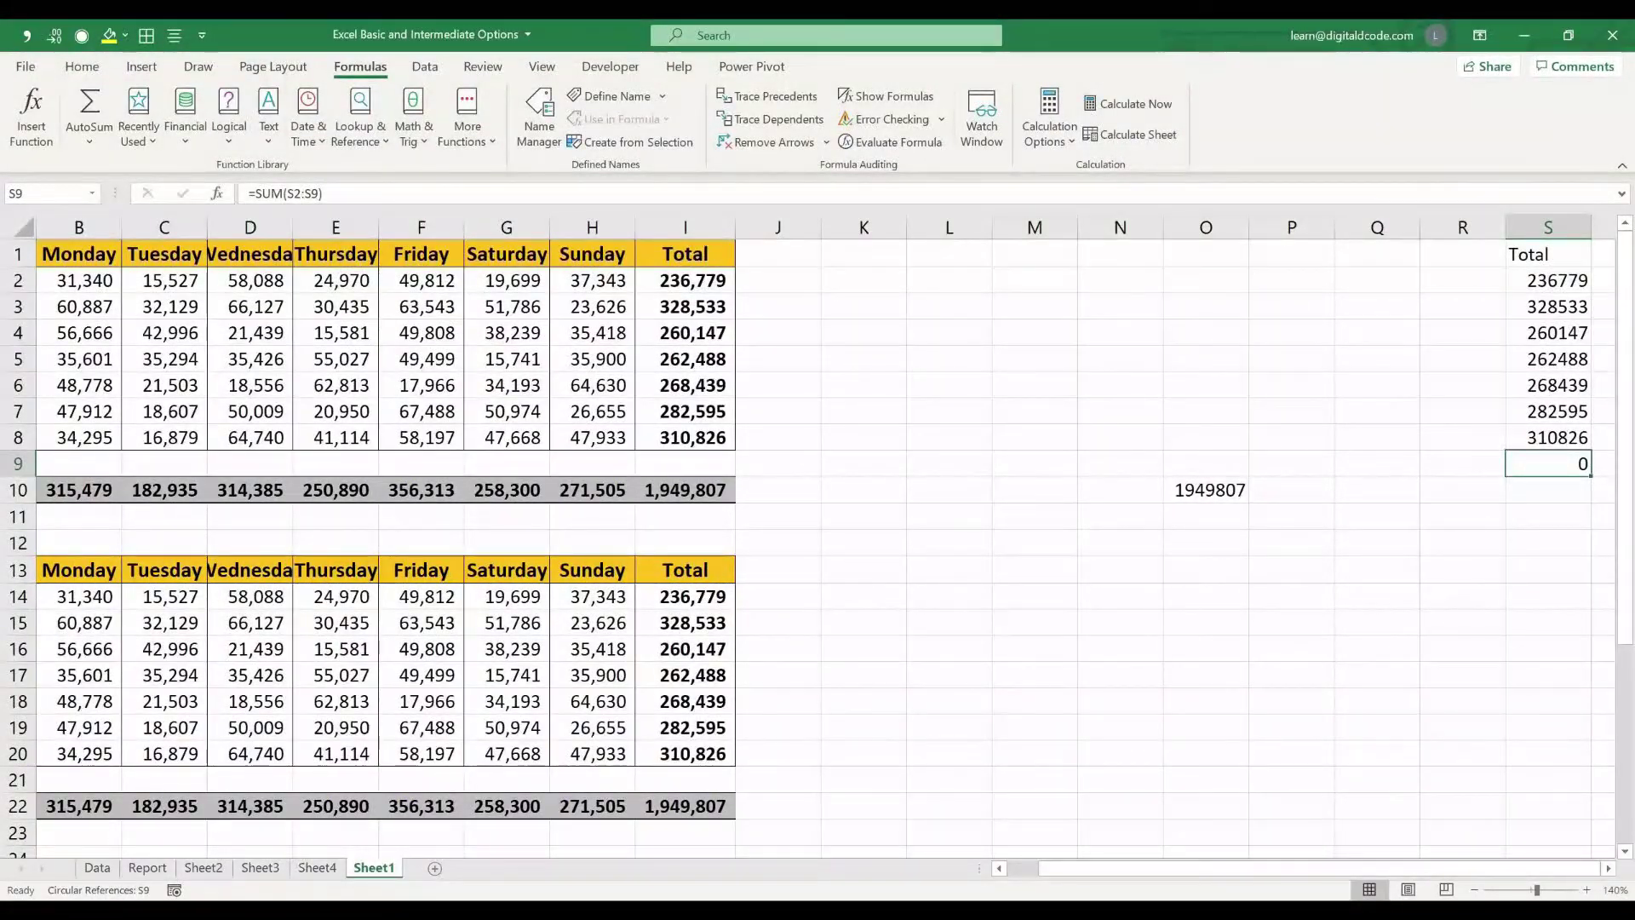
scroll(818, 545, right, 1)
scroll(818, 545, right, 2)
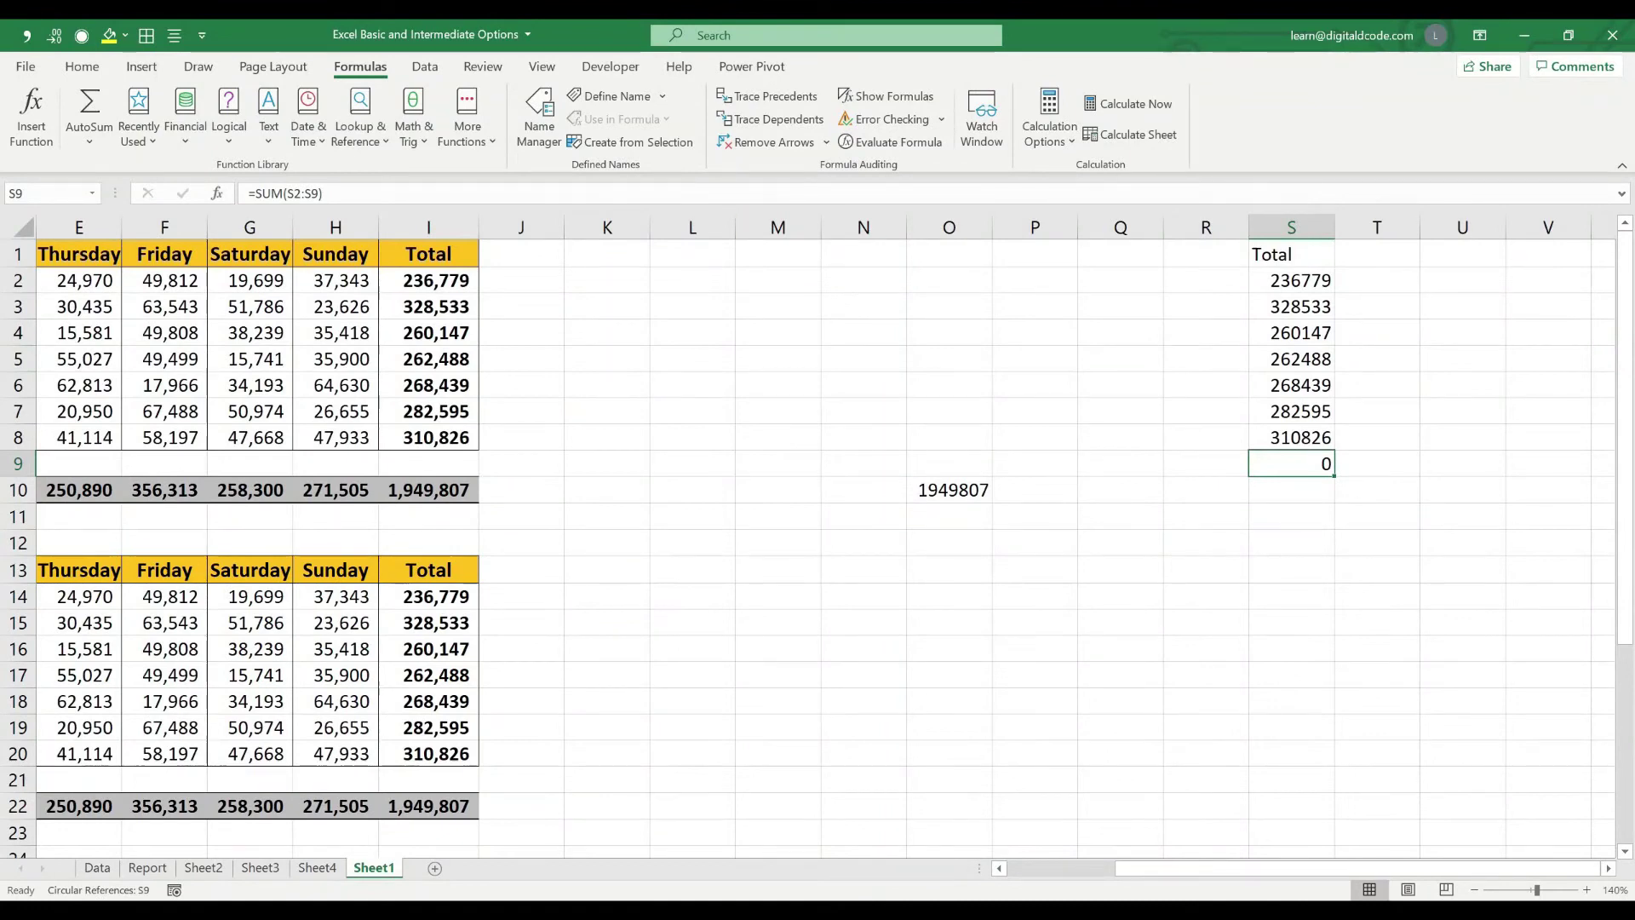
Select the range S2:S9 to examine which cells the formula sums, and return to cell S9
click(1291, 281)
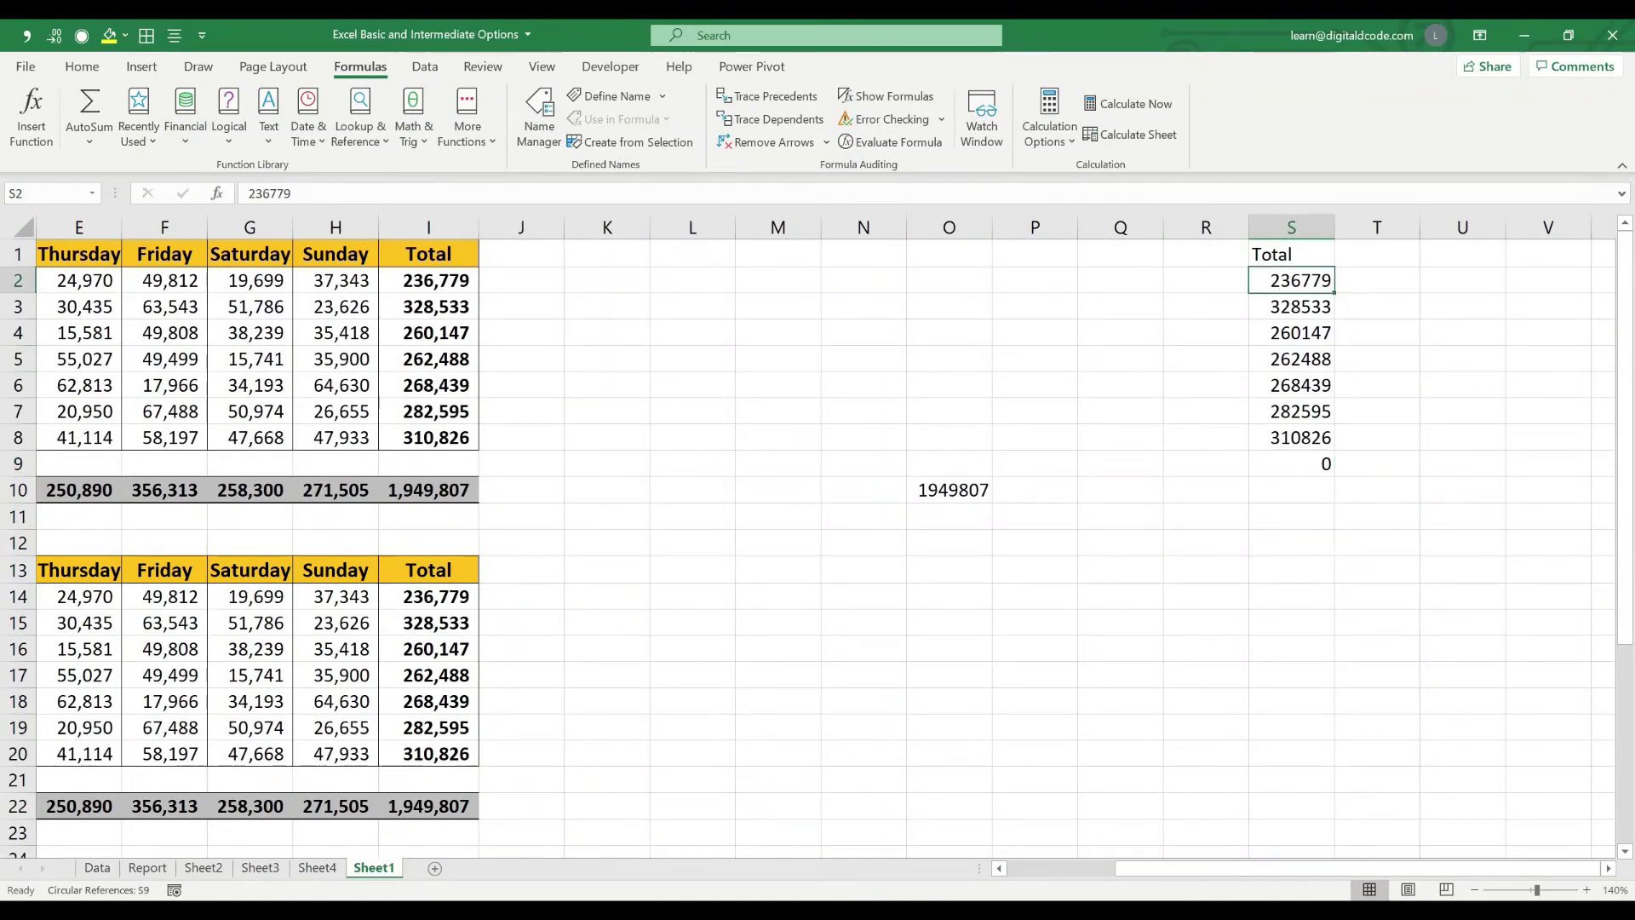
key(shift+Down)
key(shift+Down)
key(shift+Down)
key(shift+Down)
key(shift+Down)
key(shift+Down)
key(shift+Down)
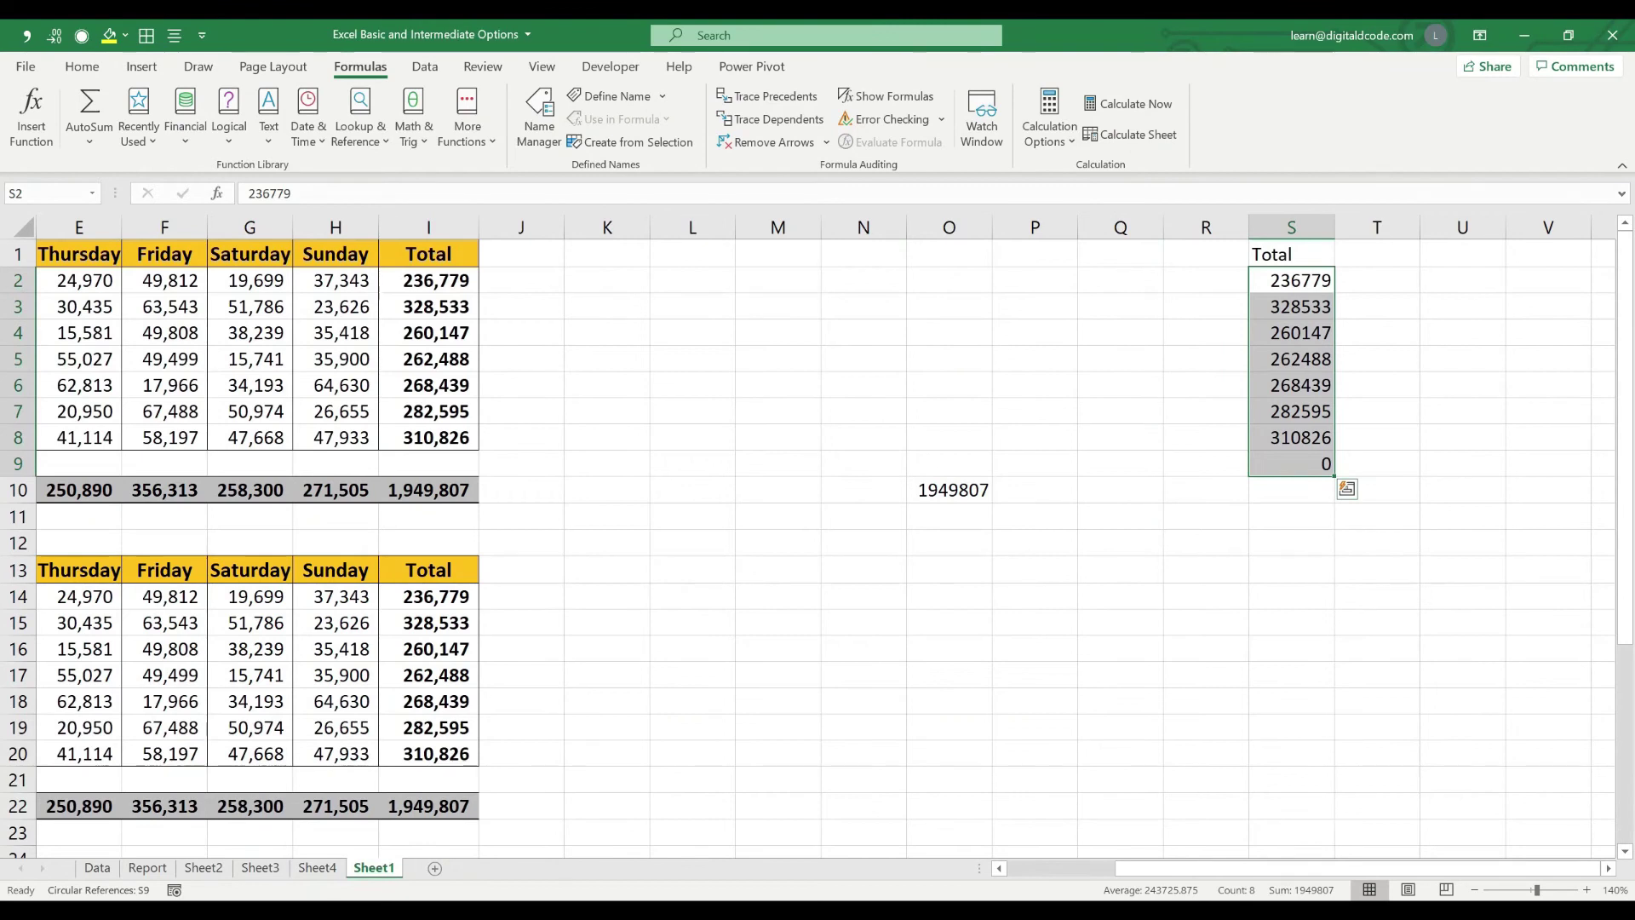
click(1291, 465)
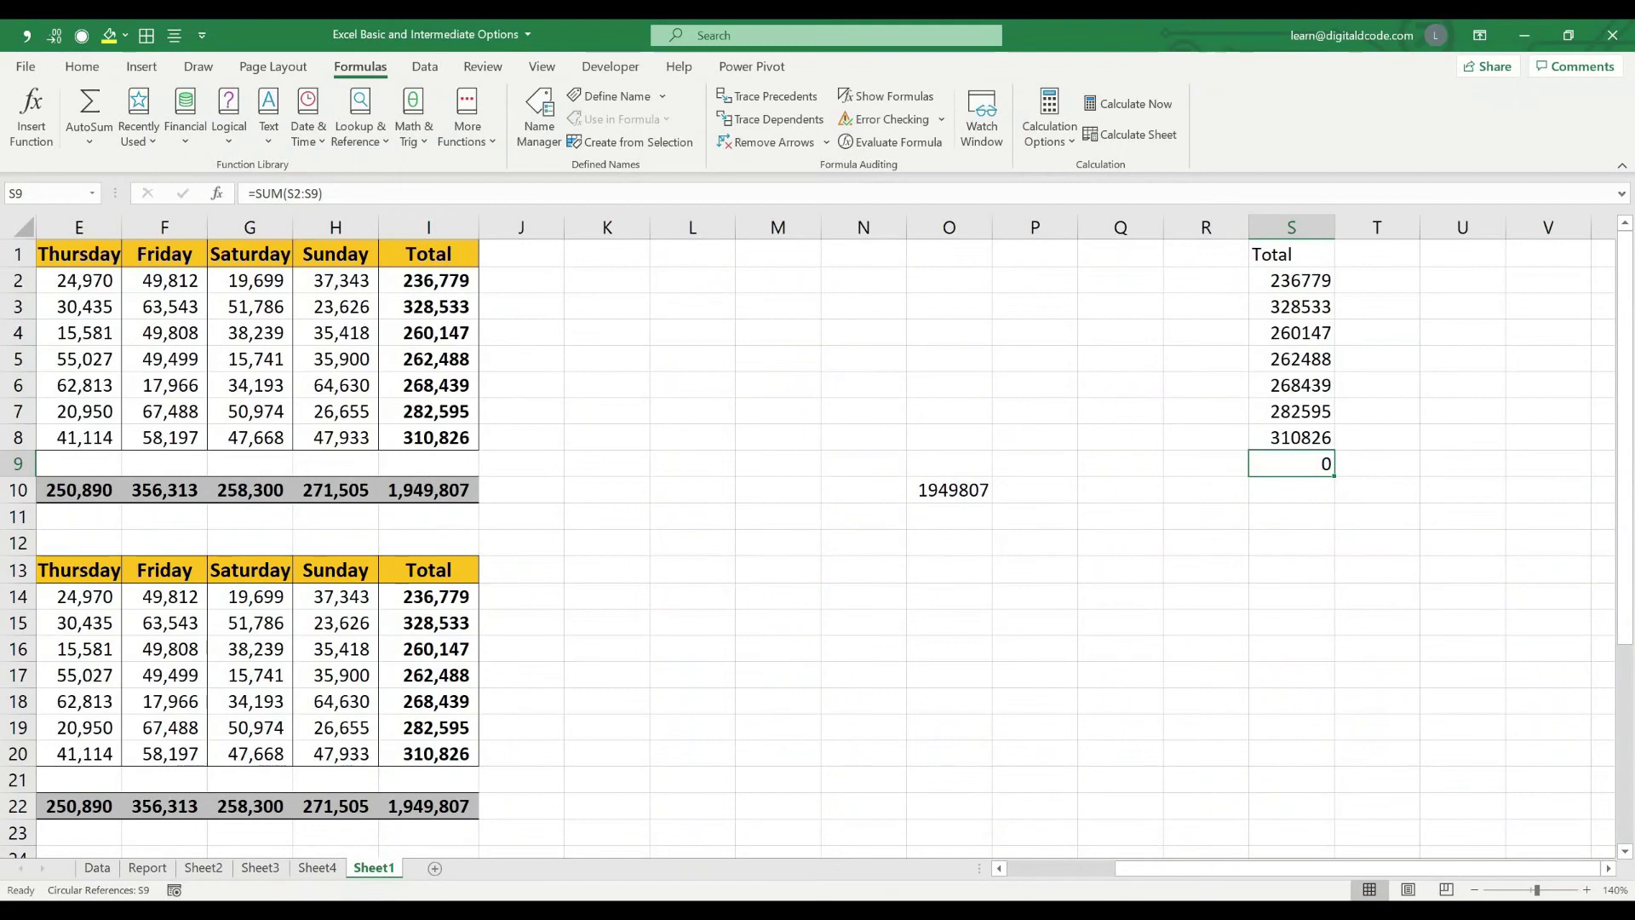
From the Data sheet, locate the workbook's circular reference with Error Checking and jump to Sheet1's cell S9
click(97, 868)
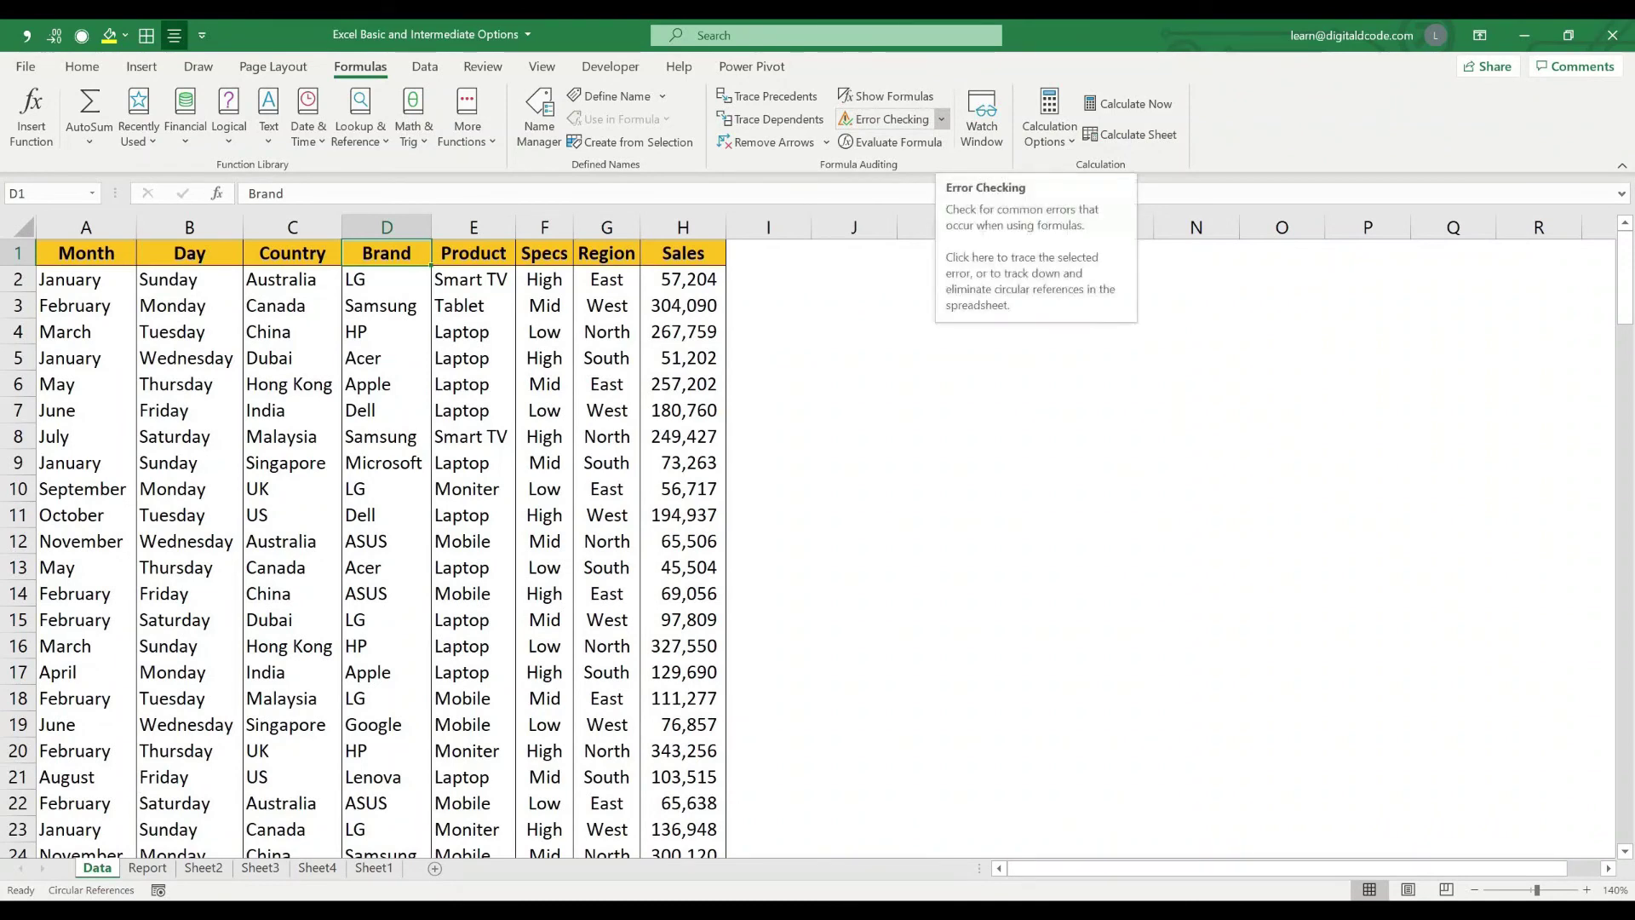
click(941, 119)
mouse_move(918, 201)
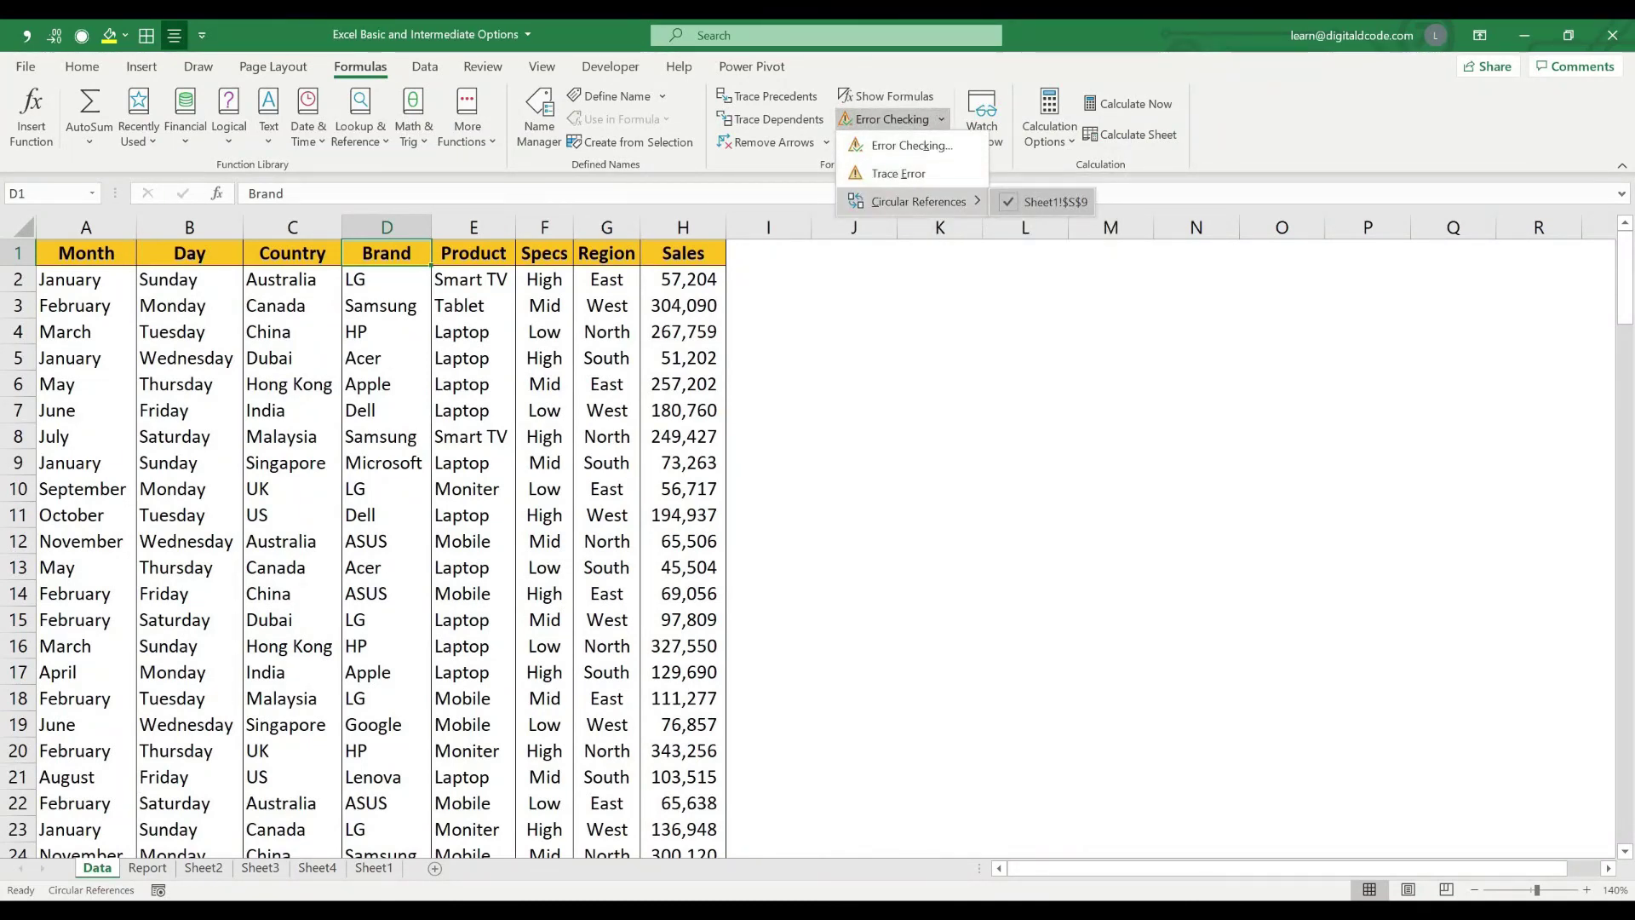
click(1048, 201)
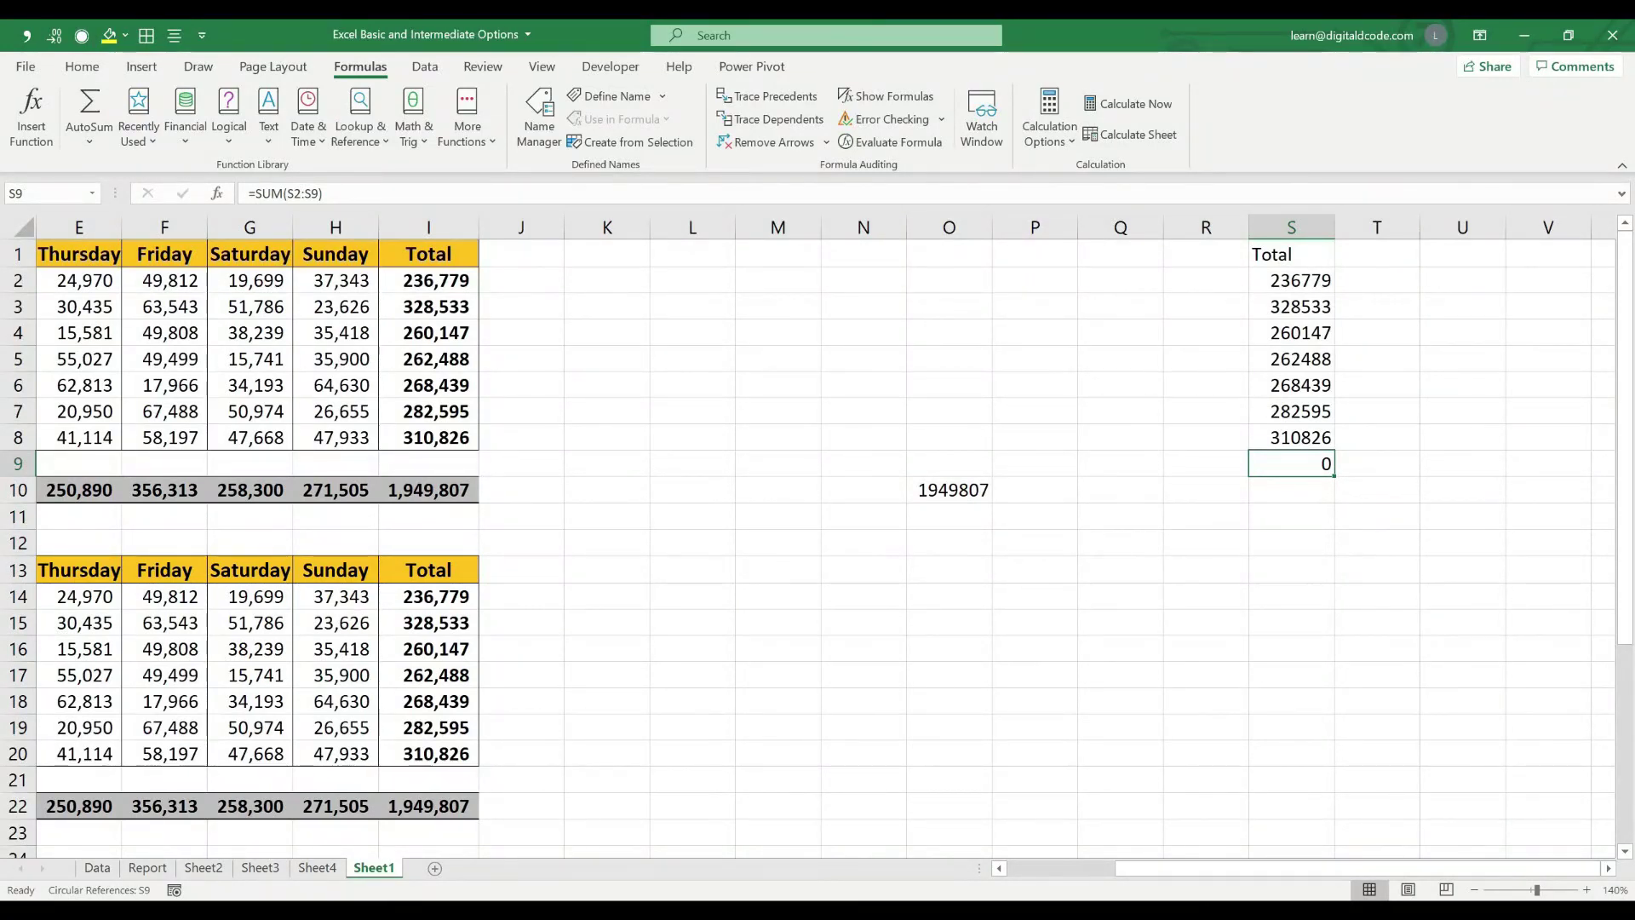
Correct the formula in S9 to =SUM(S2:S8) so it excludes its own cell
key(F2)
key(BackSpace)
key(BackSpace)
text(8))
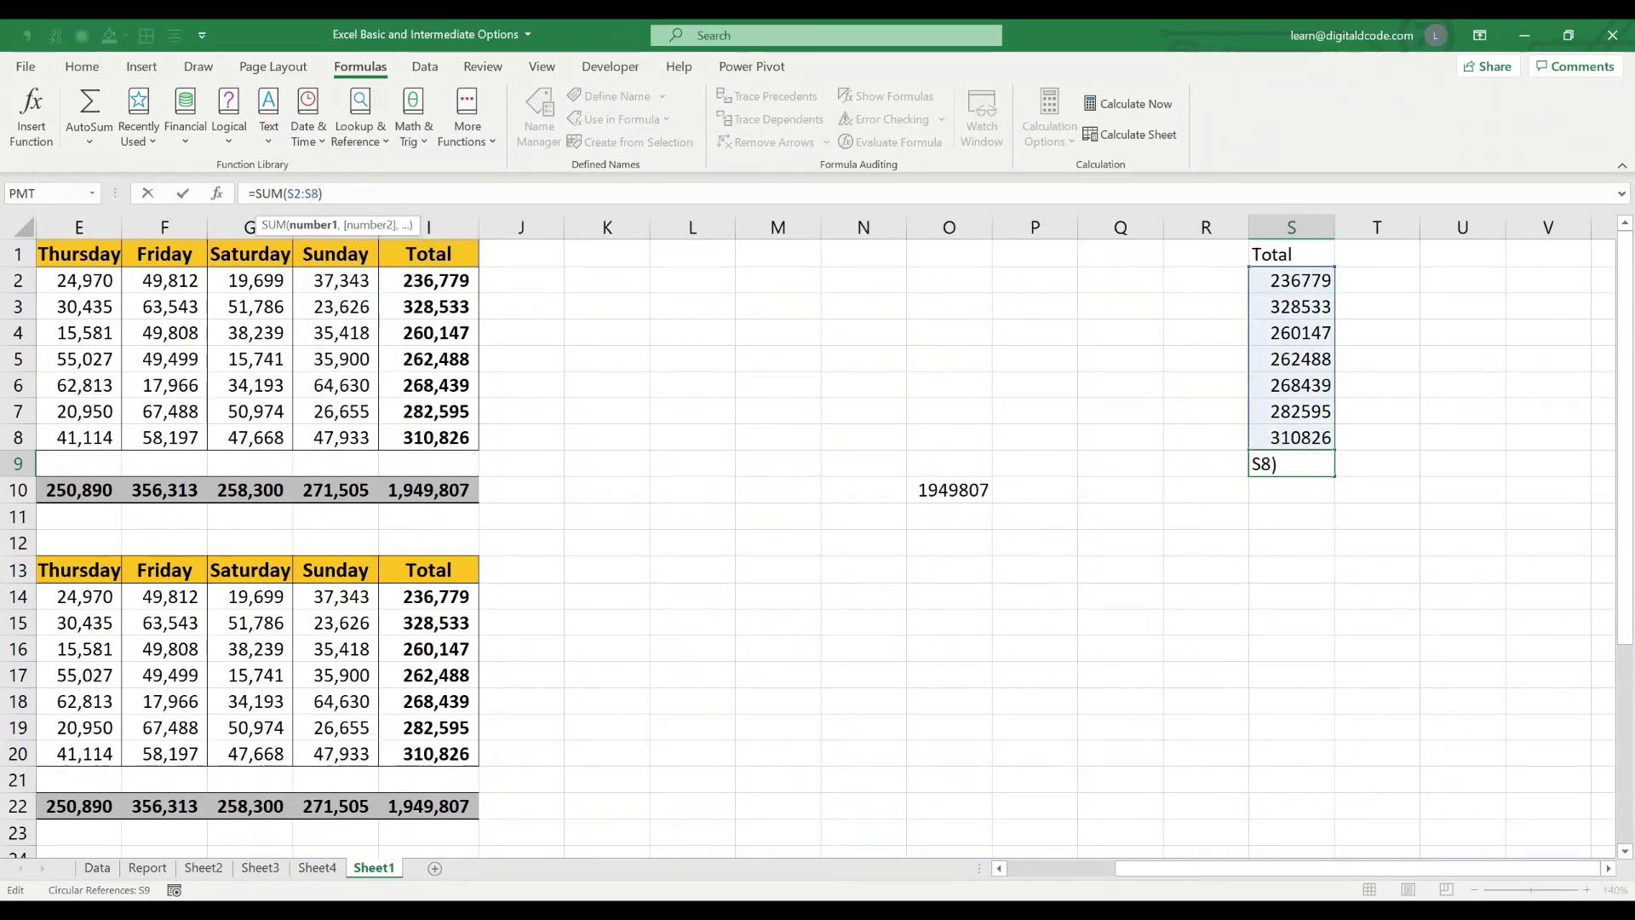
key(Return)
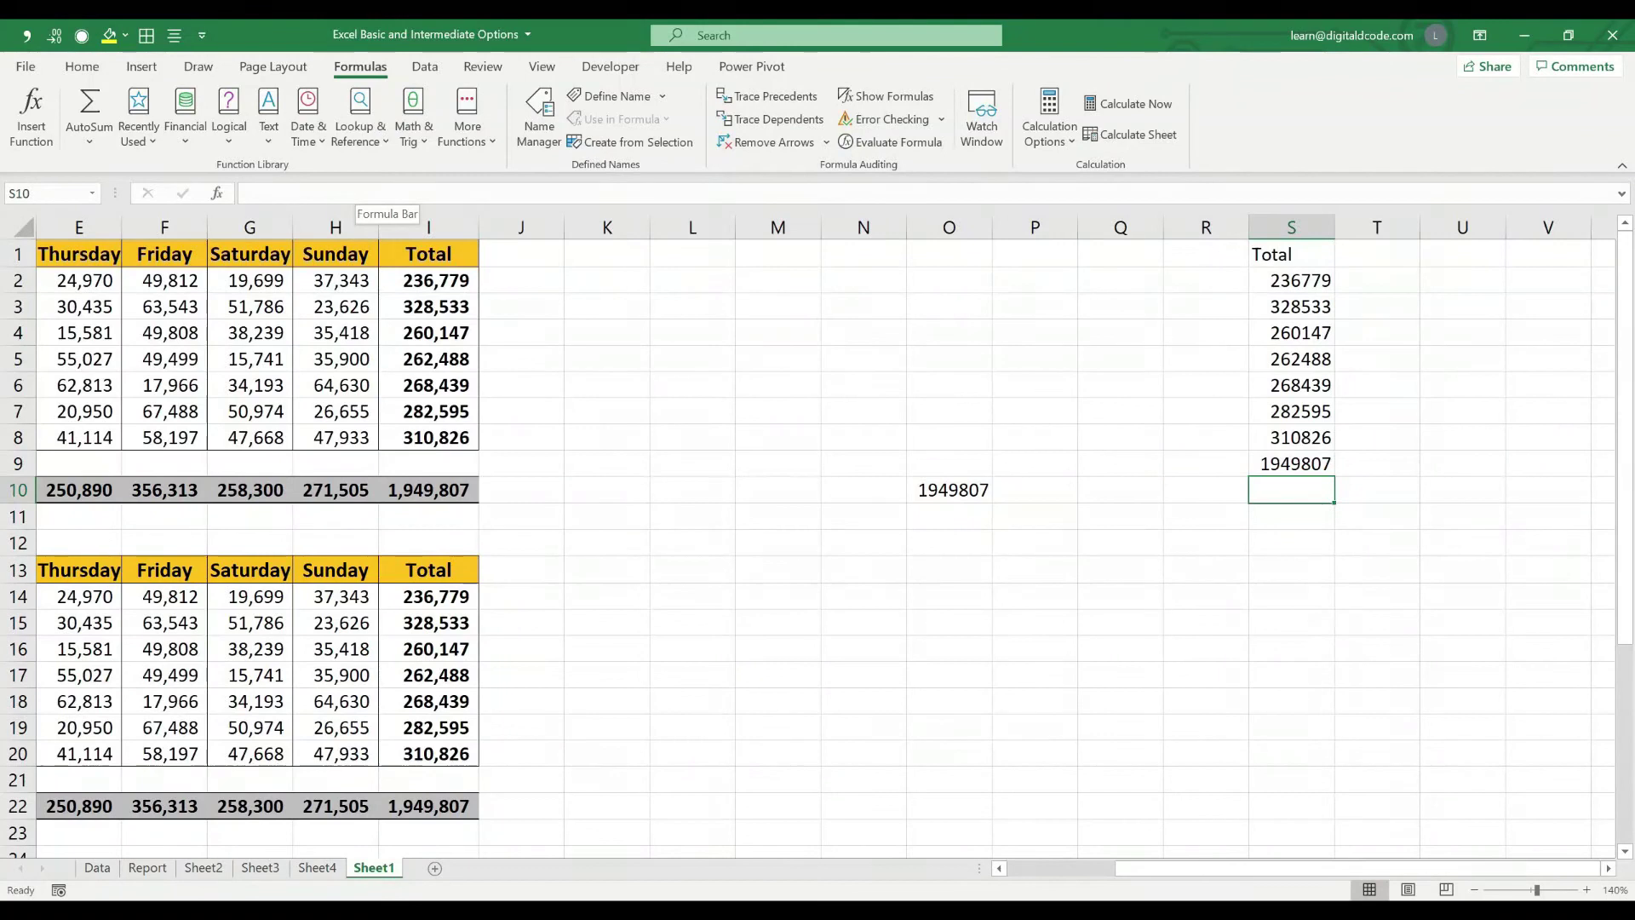